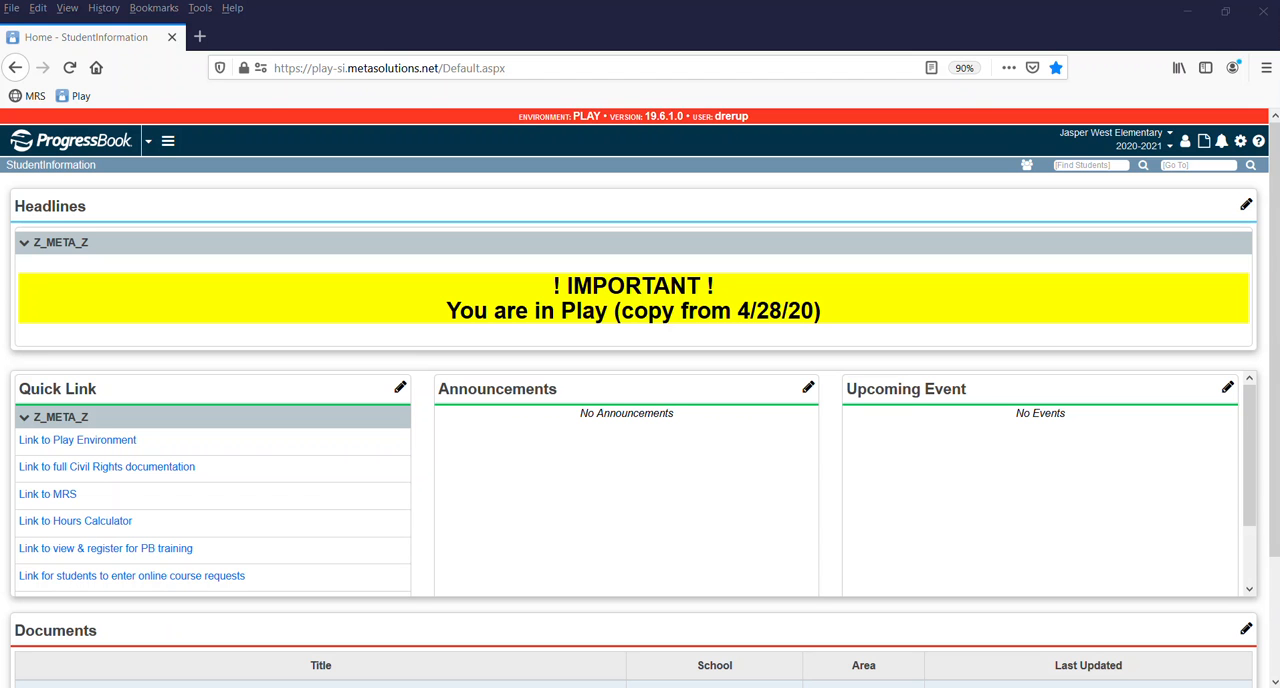
Review the 3rd Grade Homeroom Assignment list for 20/21 in Word and return to the browser.
key("alt+Tab")
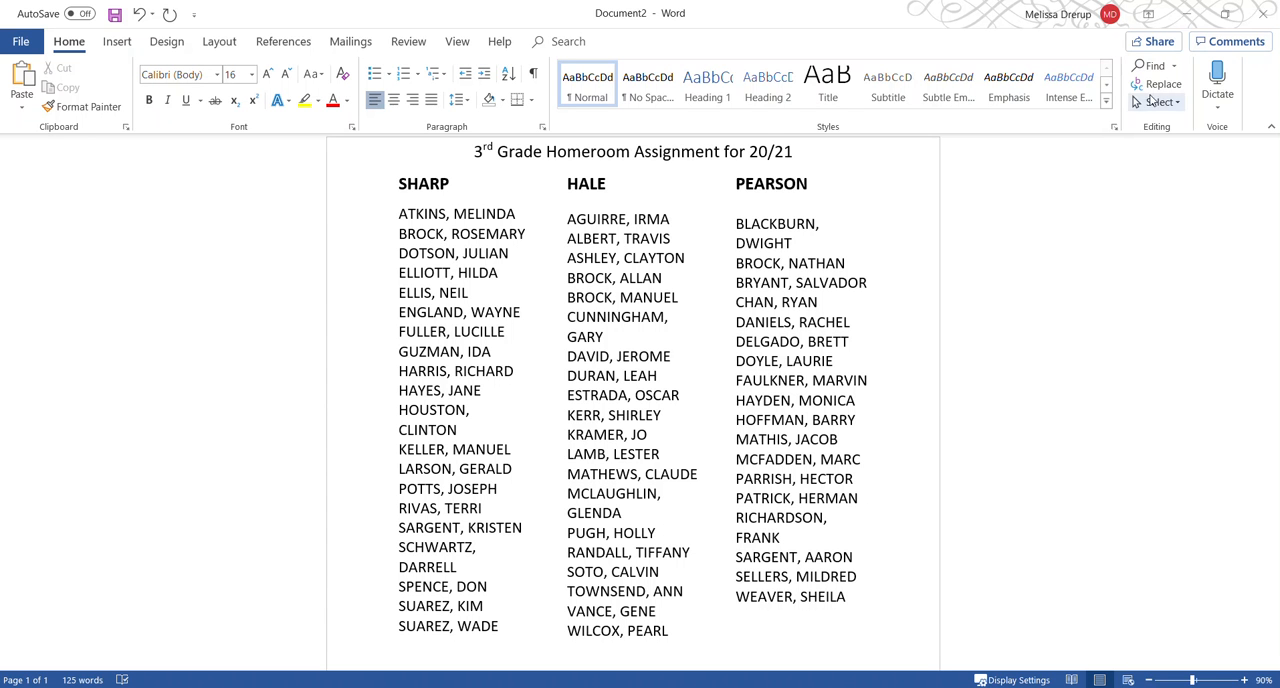
left_click_drag(849, 23, 1279, 2)
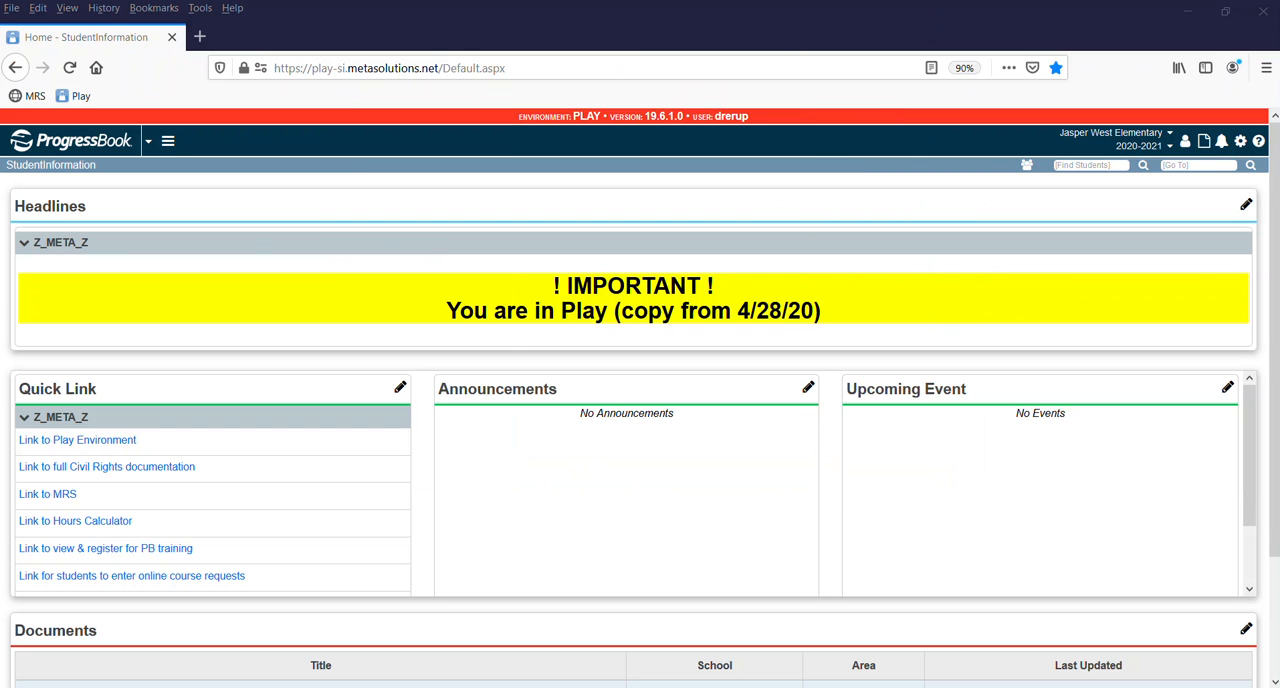
Go to the Homeroom Maintenance page by looking up "homerooms main".
left_click(1185, 165)
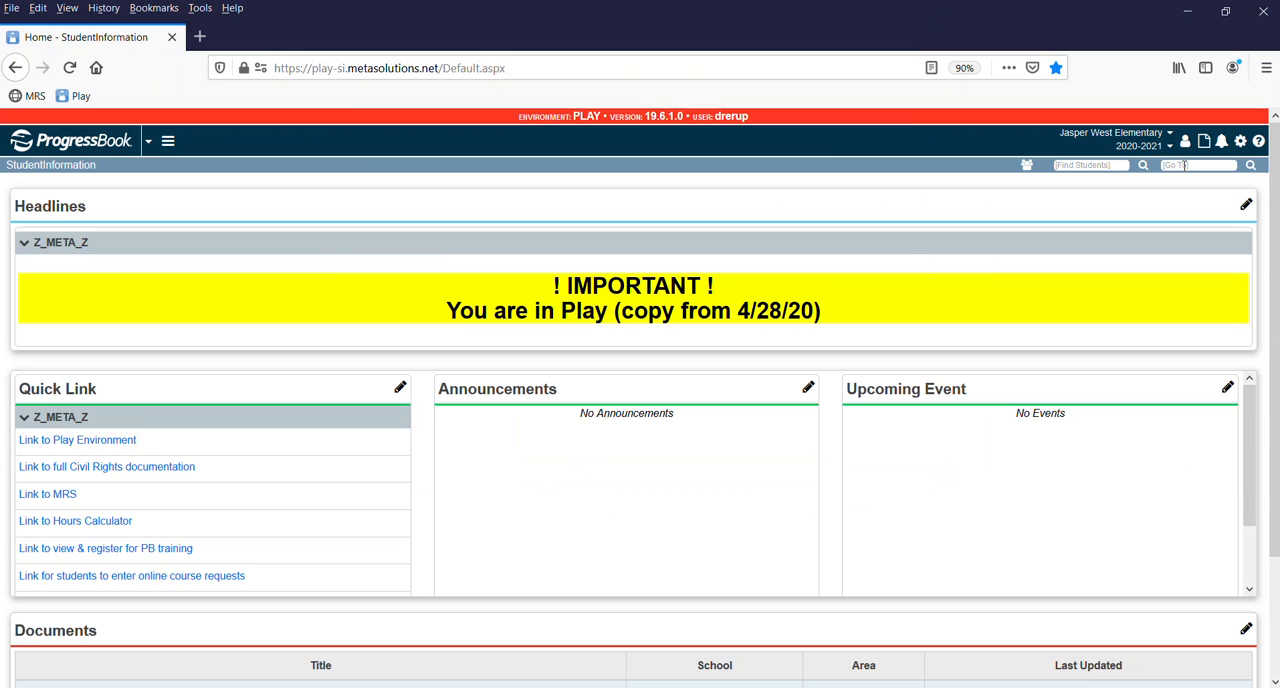
type("homerooms")
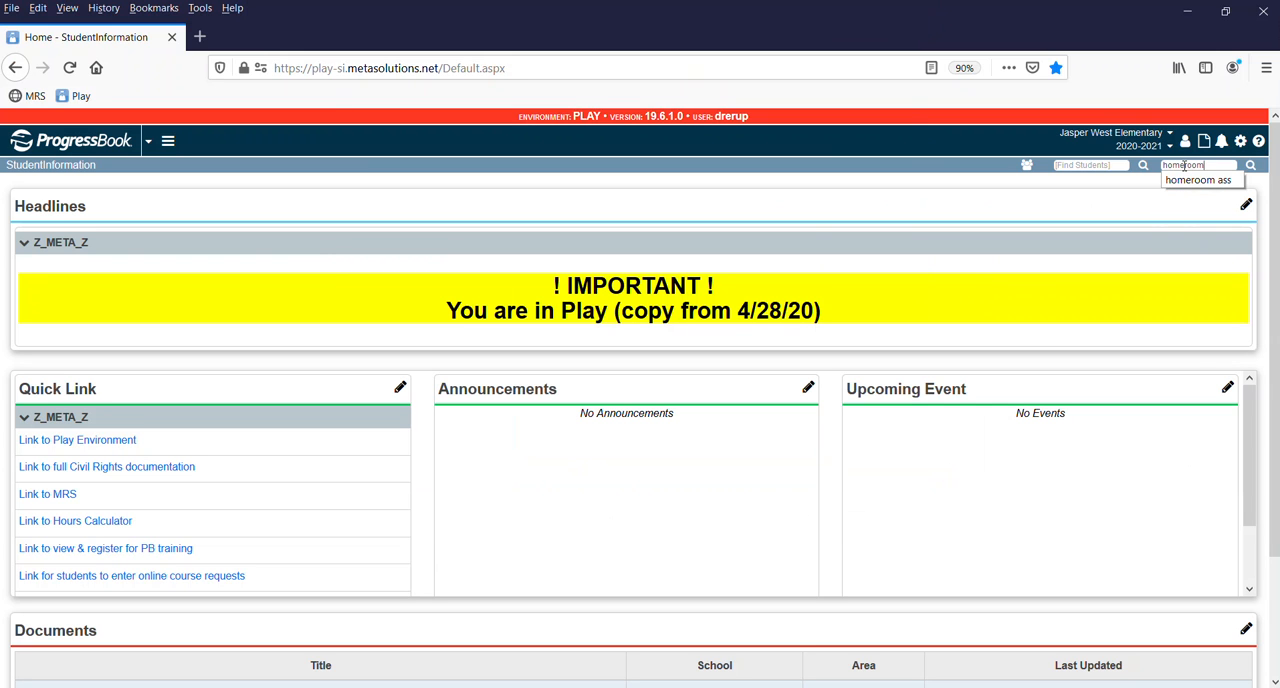
type(" main")
key("Return")
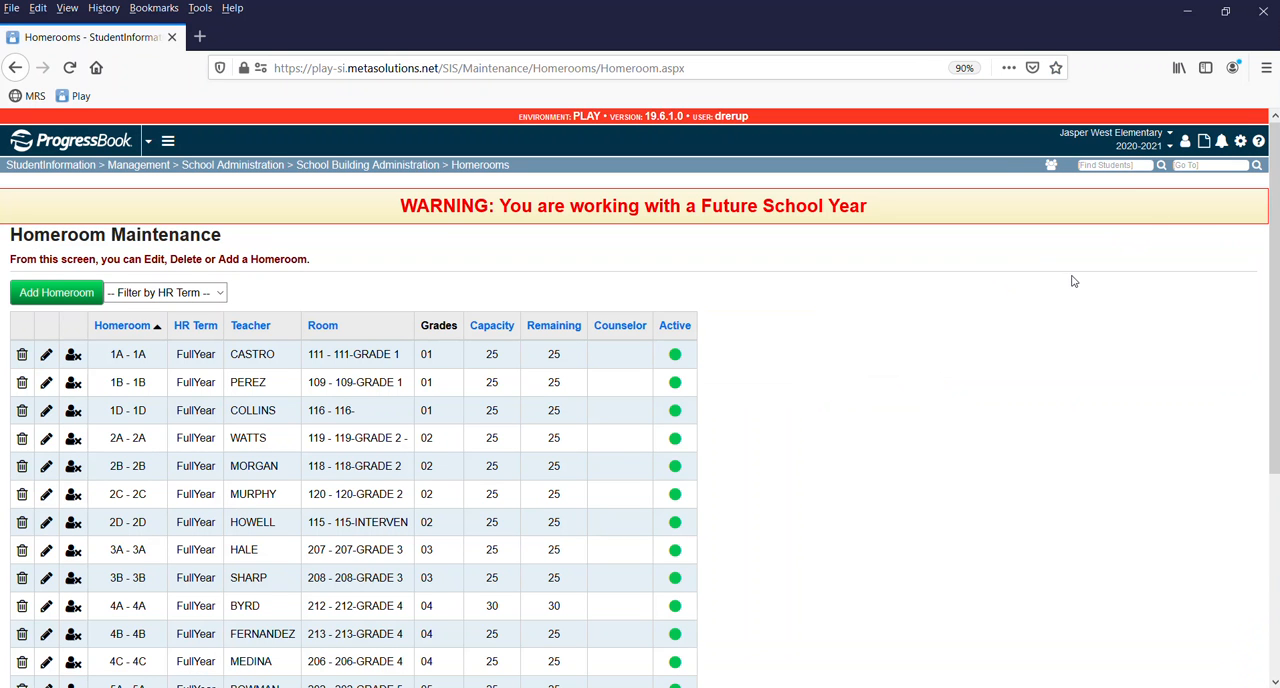
Reassign homeroom 3A to the teacher listed for homeroom 3B and save it despite the homeroom conflict.
scroll(443, 529, "down", 2)
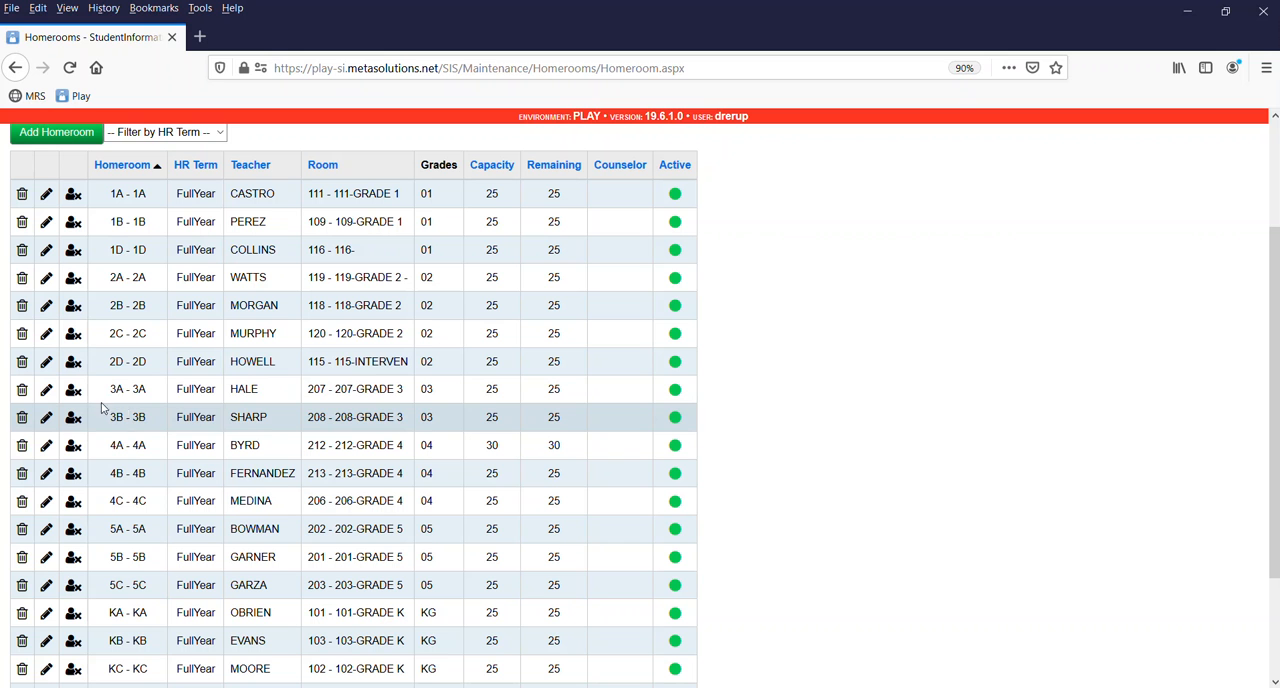
left_click(46, 386)
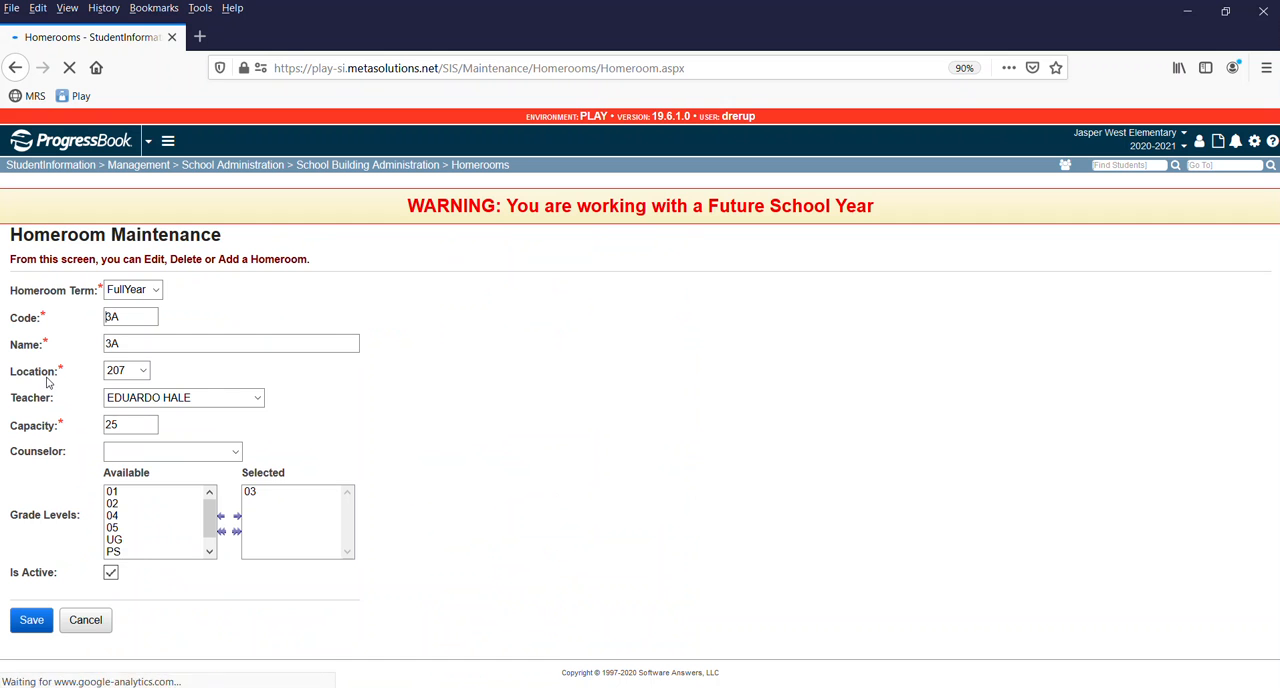
left_click(205, 400)
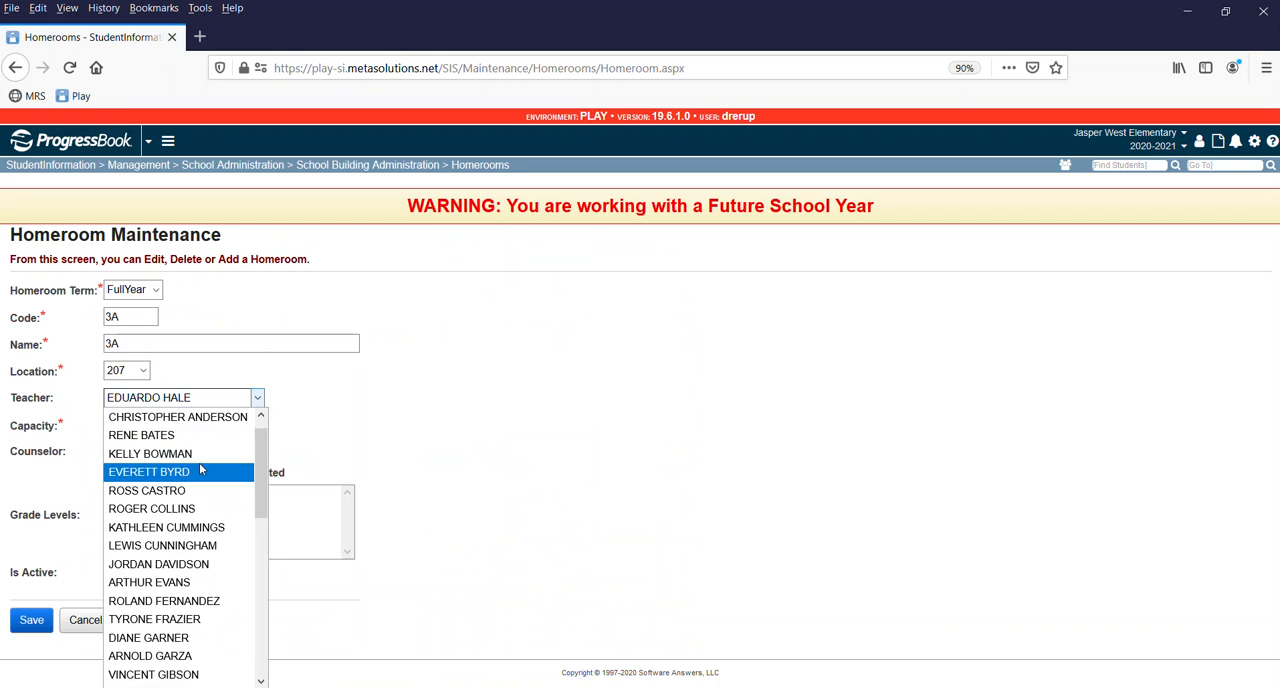
left_click_drag(258, 453, 271, 624)
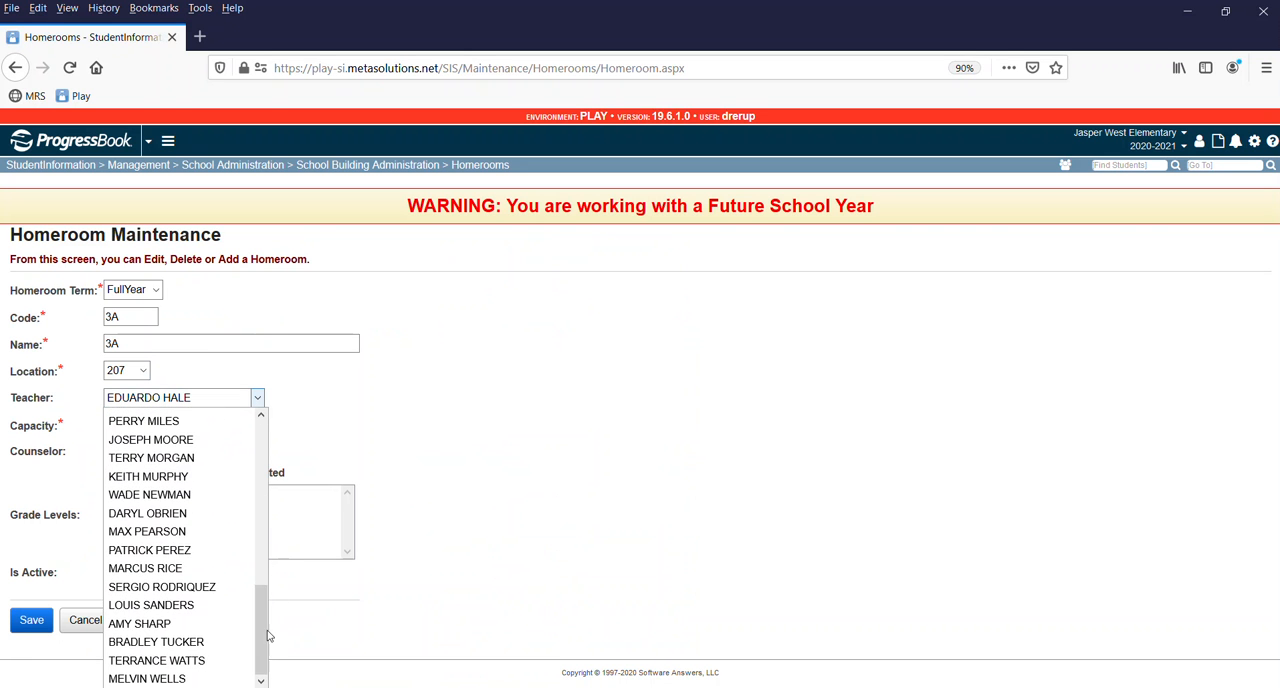
left_click(145, 620)
left_click(19, 621)
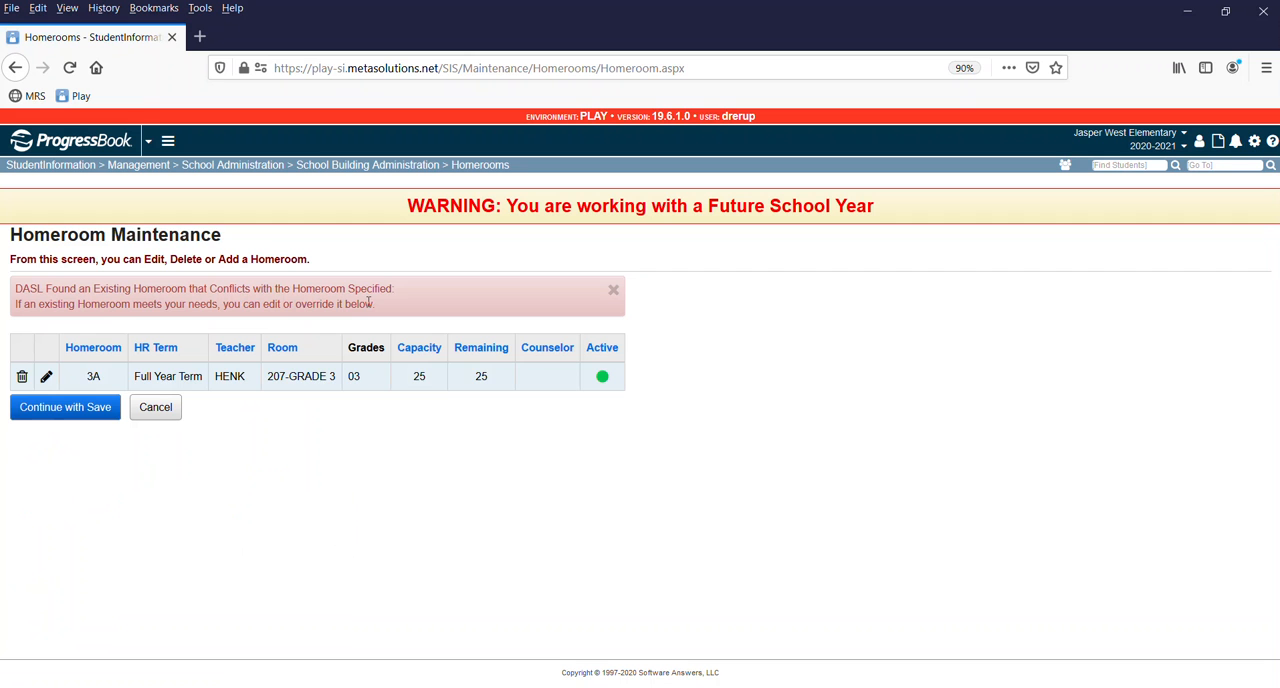
left_click(57, 413)
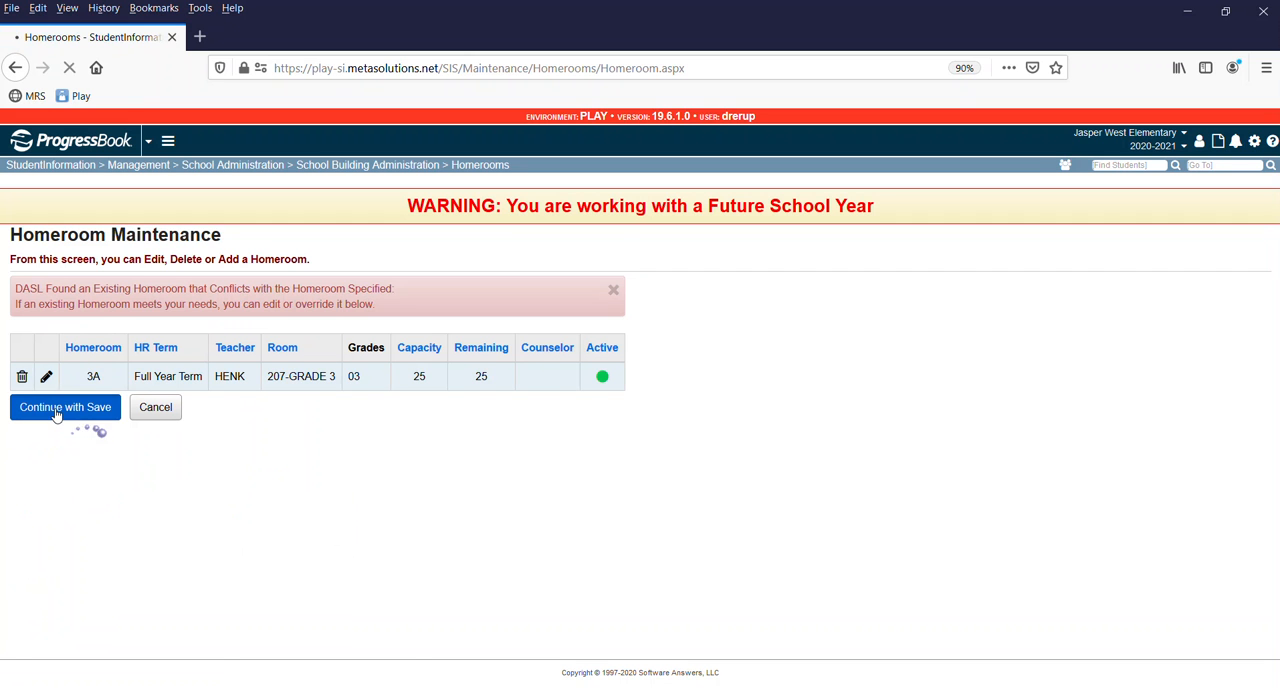
Reassign homeroom 3B to the teacher who previously had homeroom 3A and save it despite the homeroom conflict.
scroll(207, 469, "down", 2)
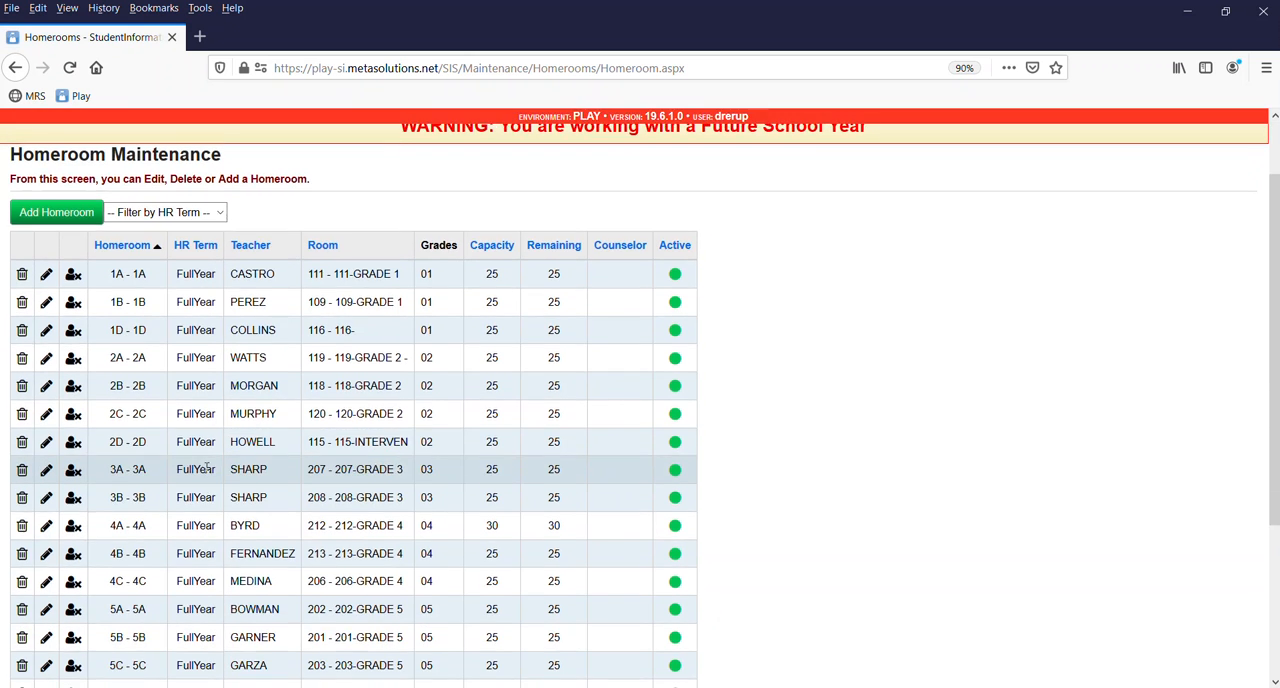
left_click(45, 500)
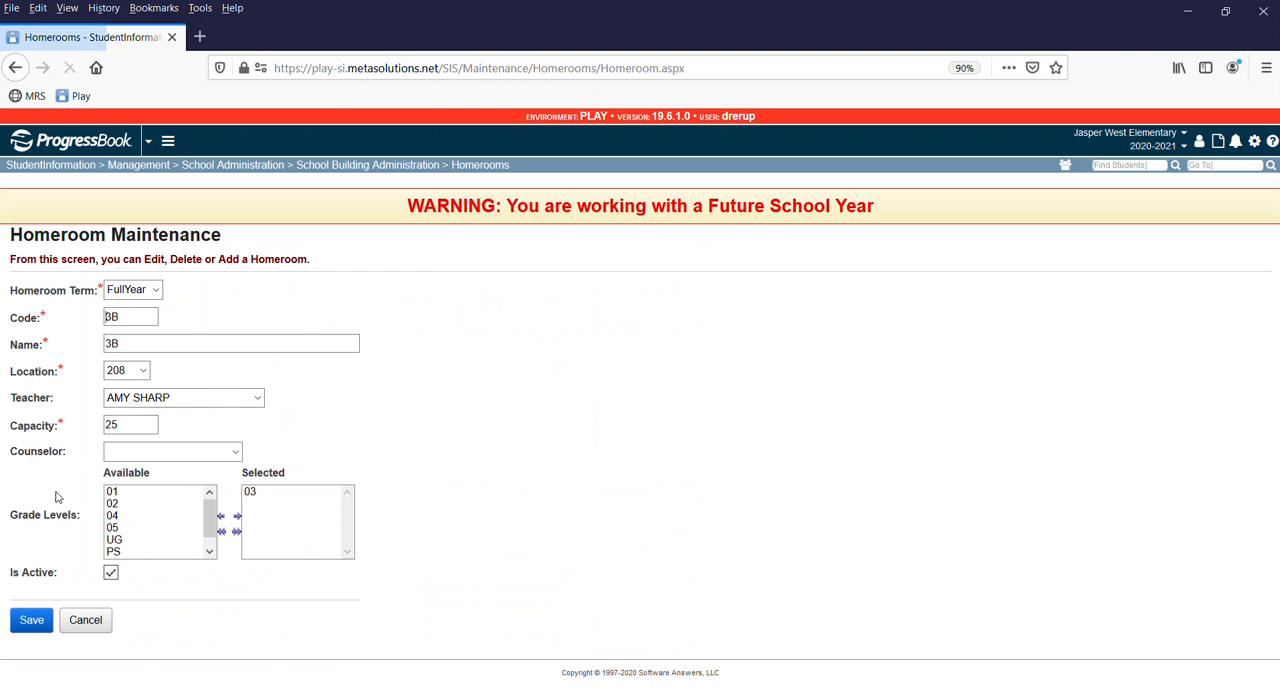
left_click(195, 399)
scroll(205, 510, "up", 2)
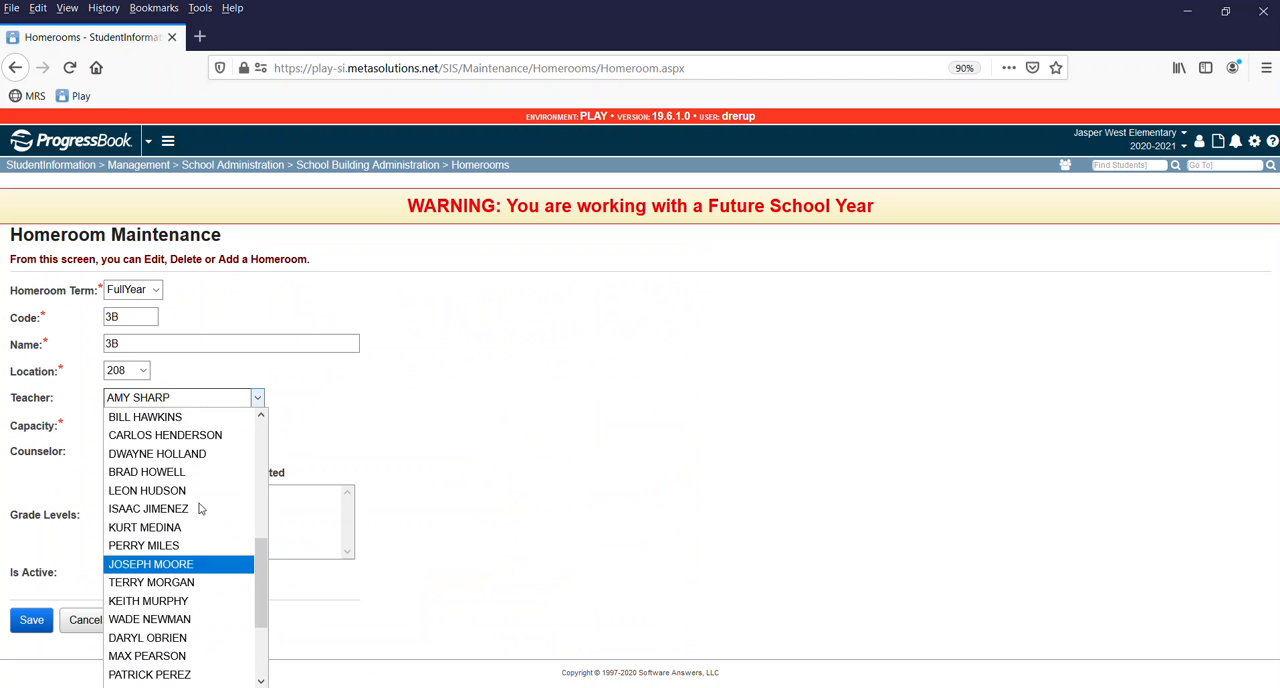
scroll(190, 497, "up", 1)
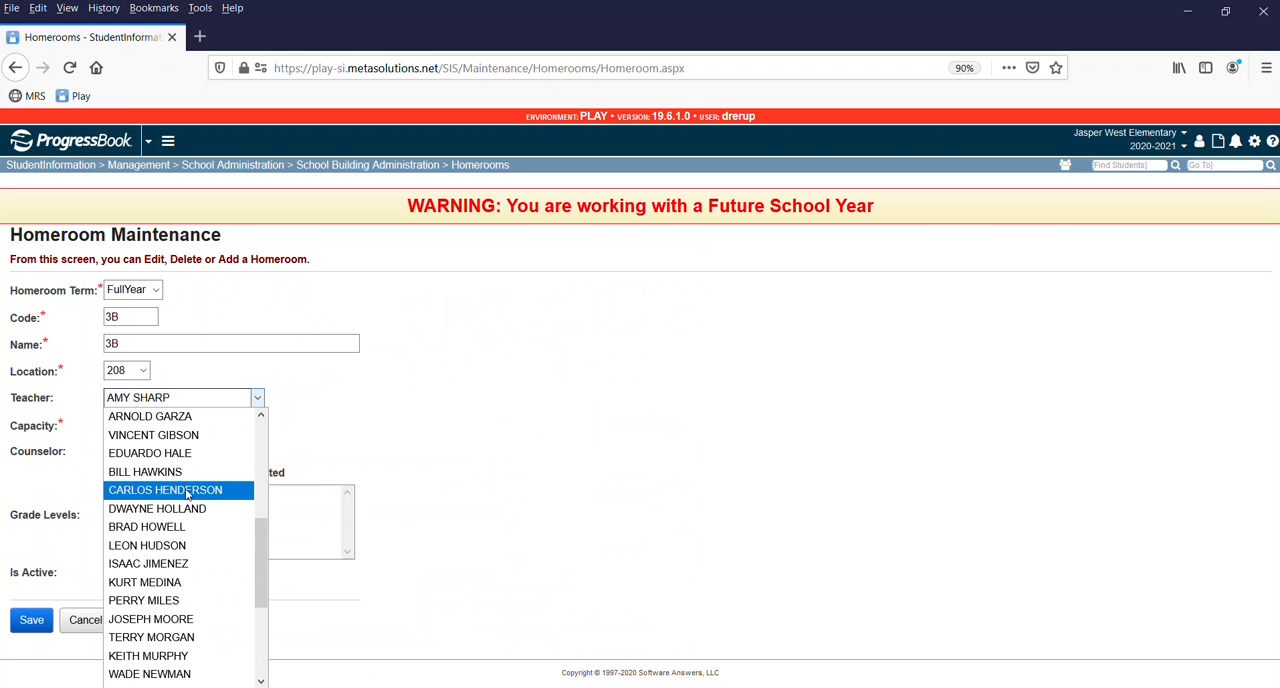
left_click(185, 453)
left_click(31, 621)
left_click(100, 414)
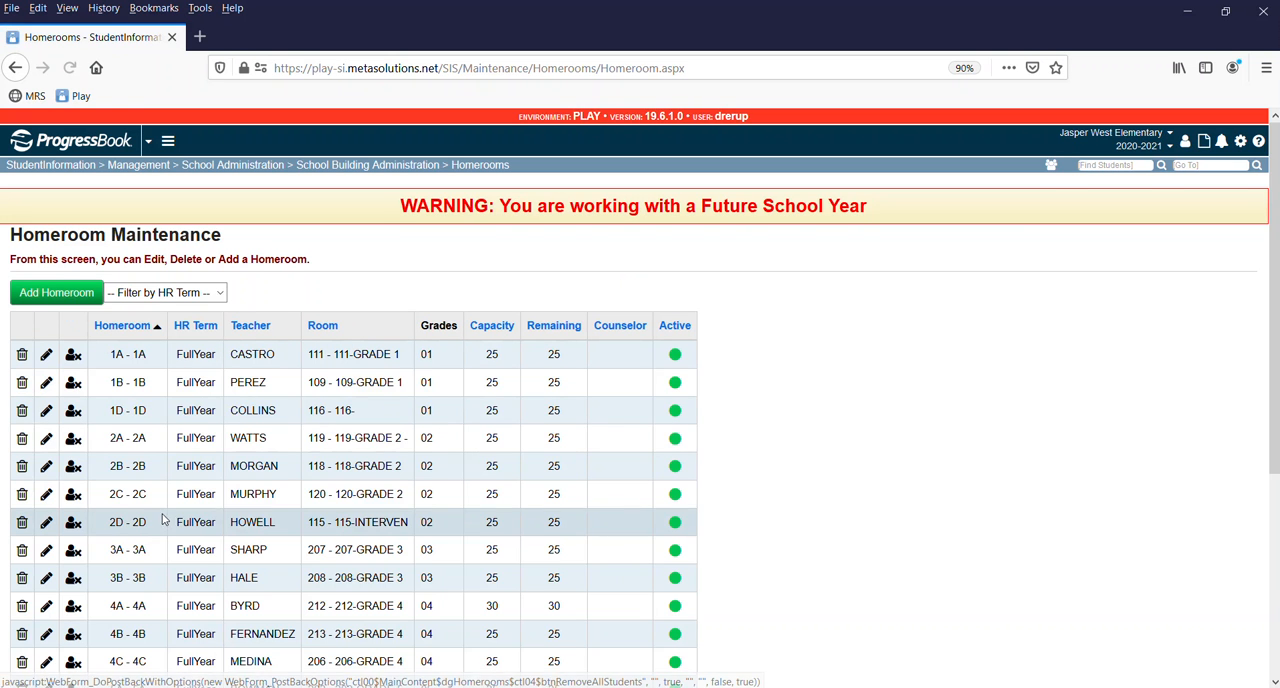
Open homeroom 3B for editing and check which rooms its Location list offers.
scroll(145, 389, "down", 3)
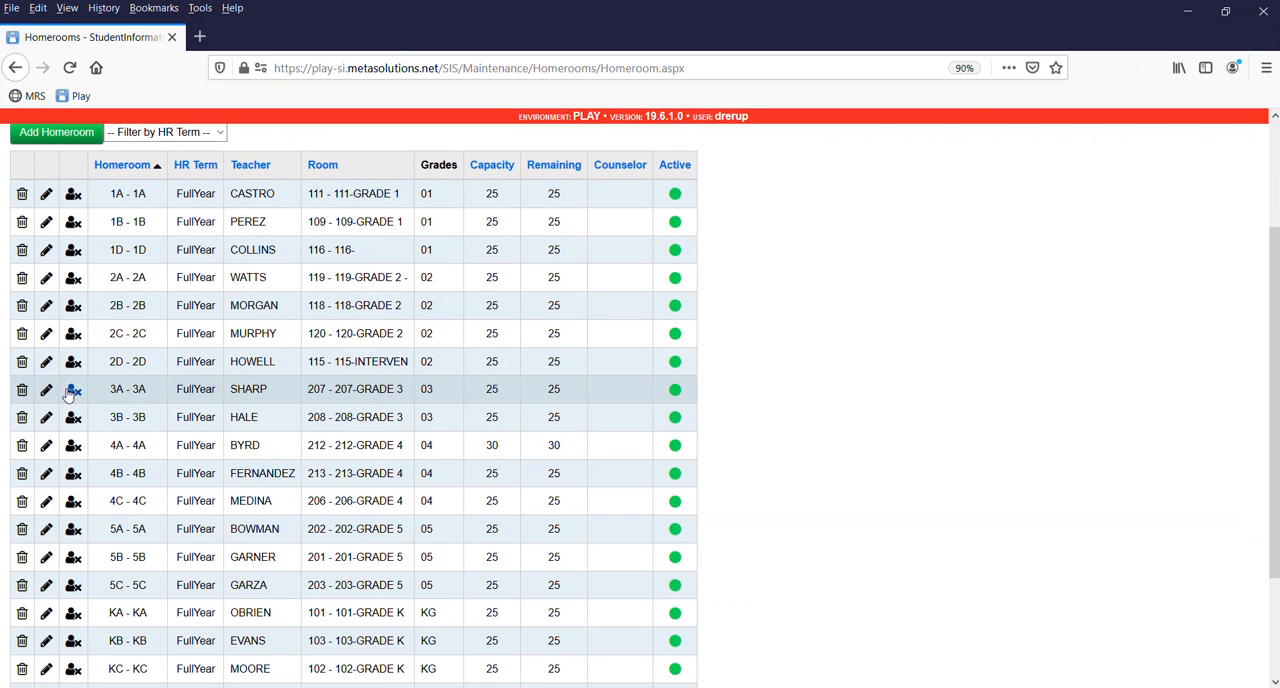
left_click(46, 418)
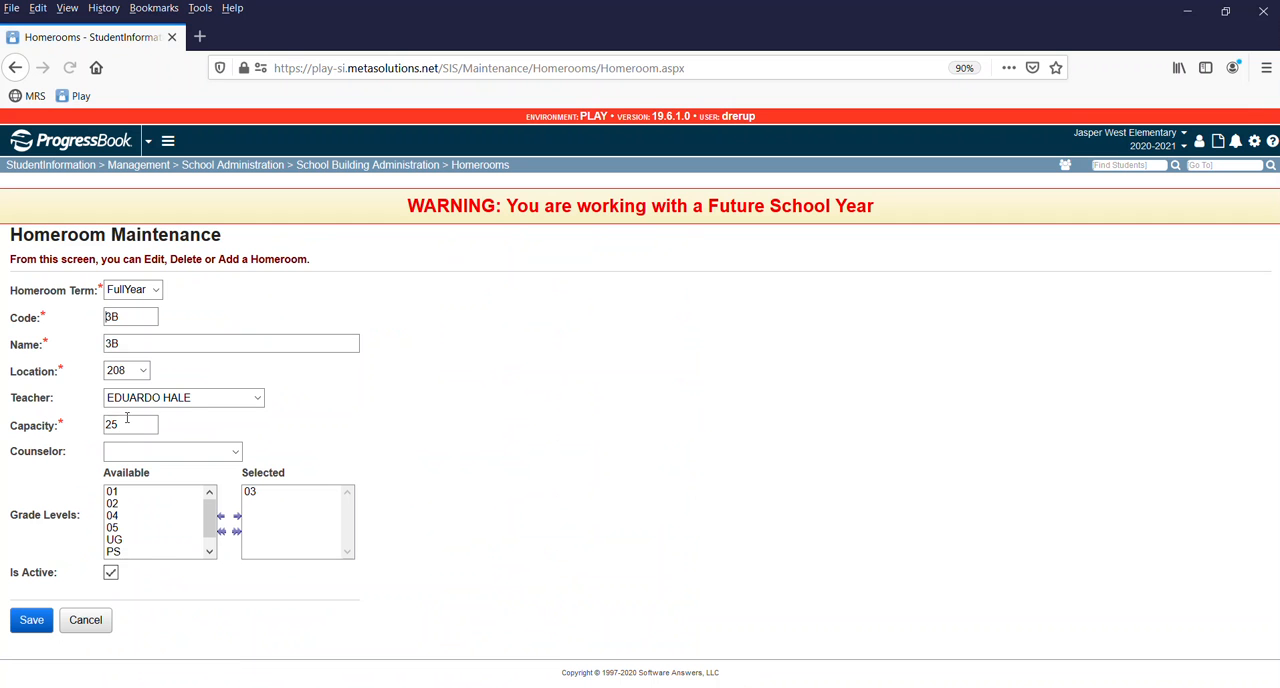
left_click(142, 372)
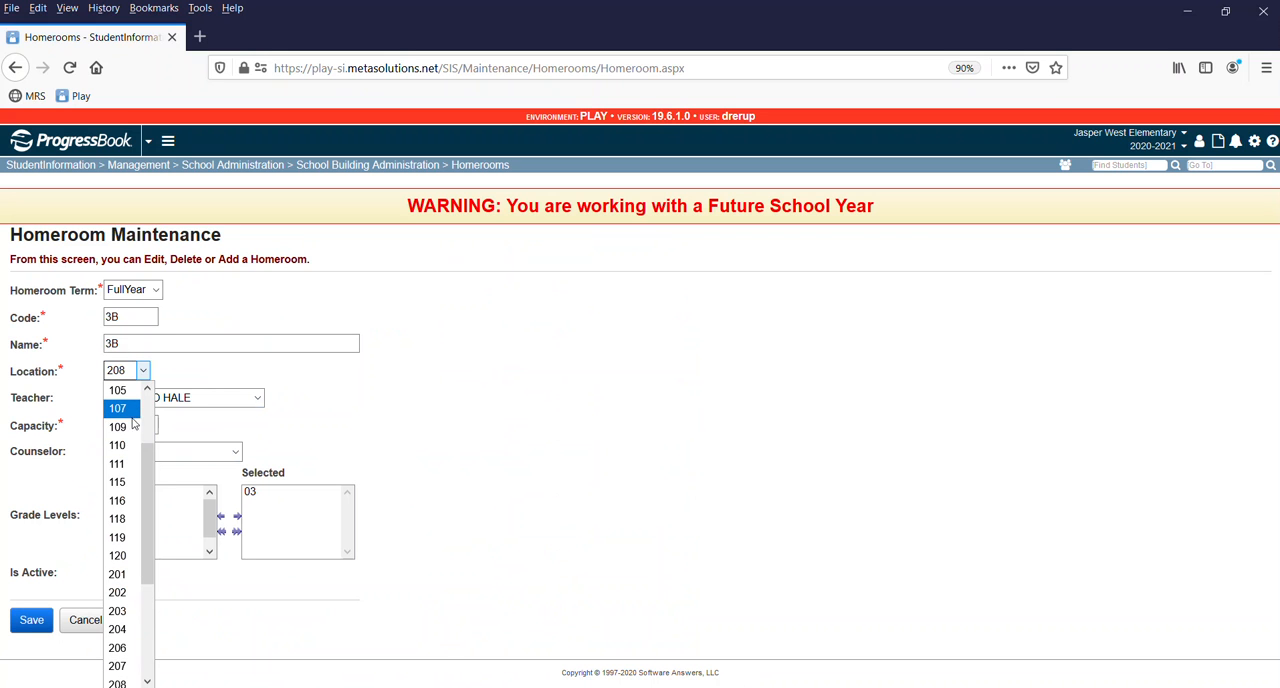
left_click_drag(146, 485, 157, 429)
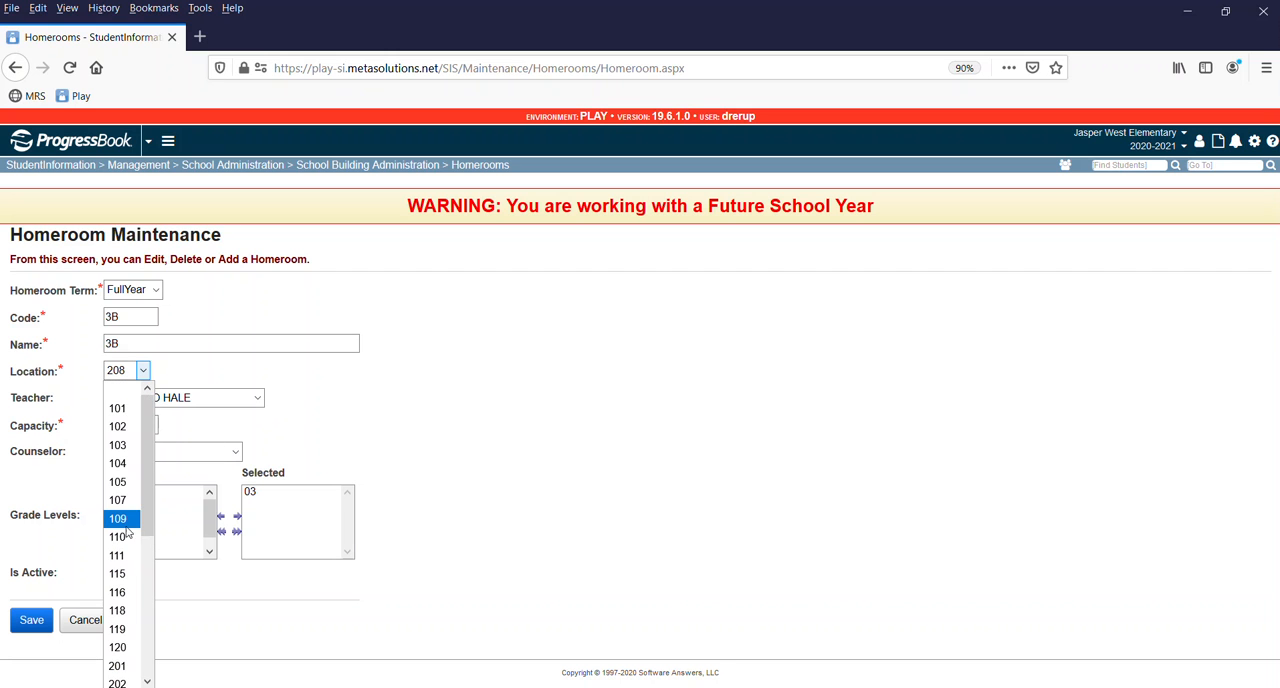
left_click(395, 423)
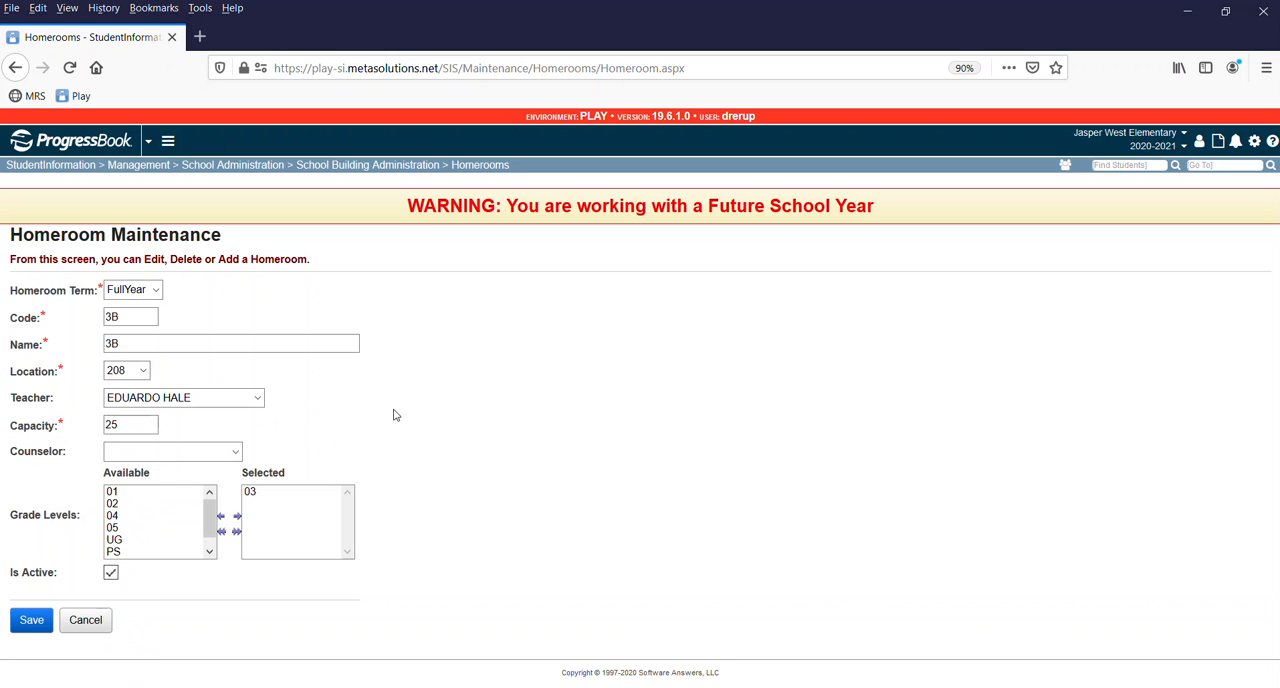
left_click(118, 371)
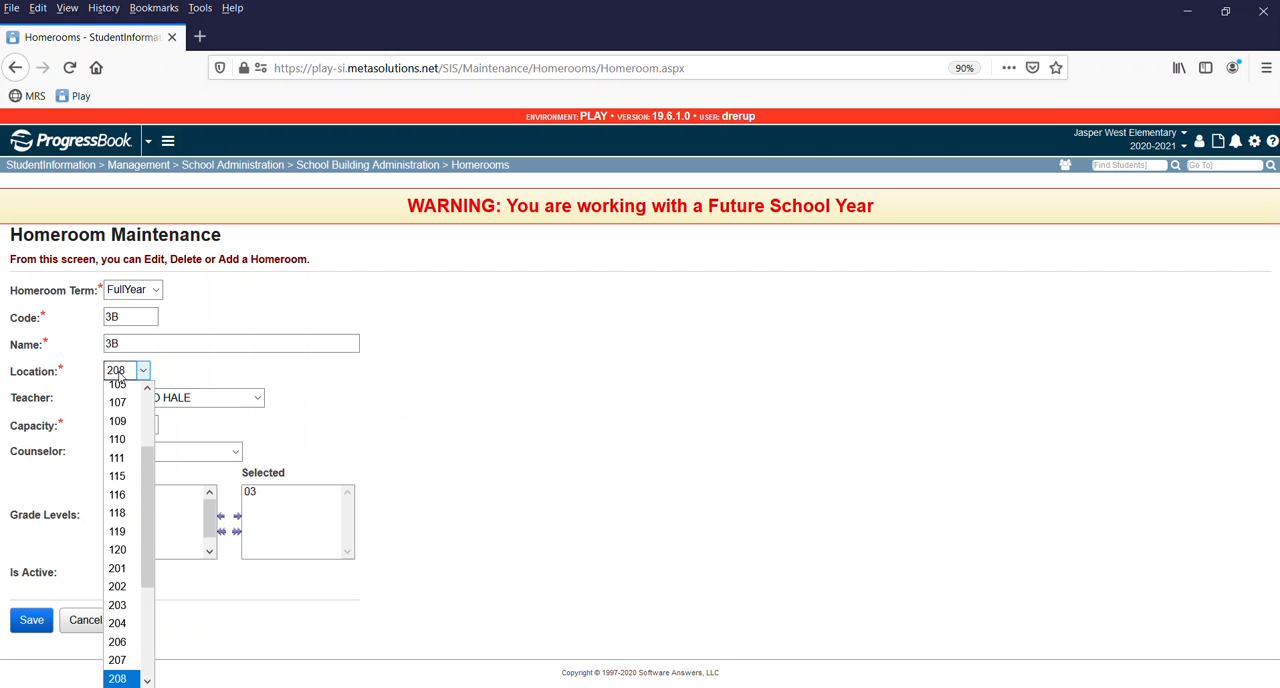
Leave the homeroom unsaved and go to the Room/Location Maintenance page by looking up "rooms/lo".
left_click(1047, 290)
type("room")
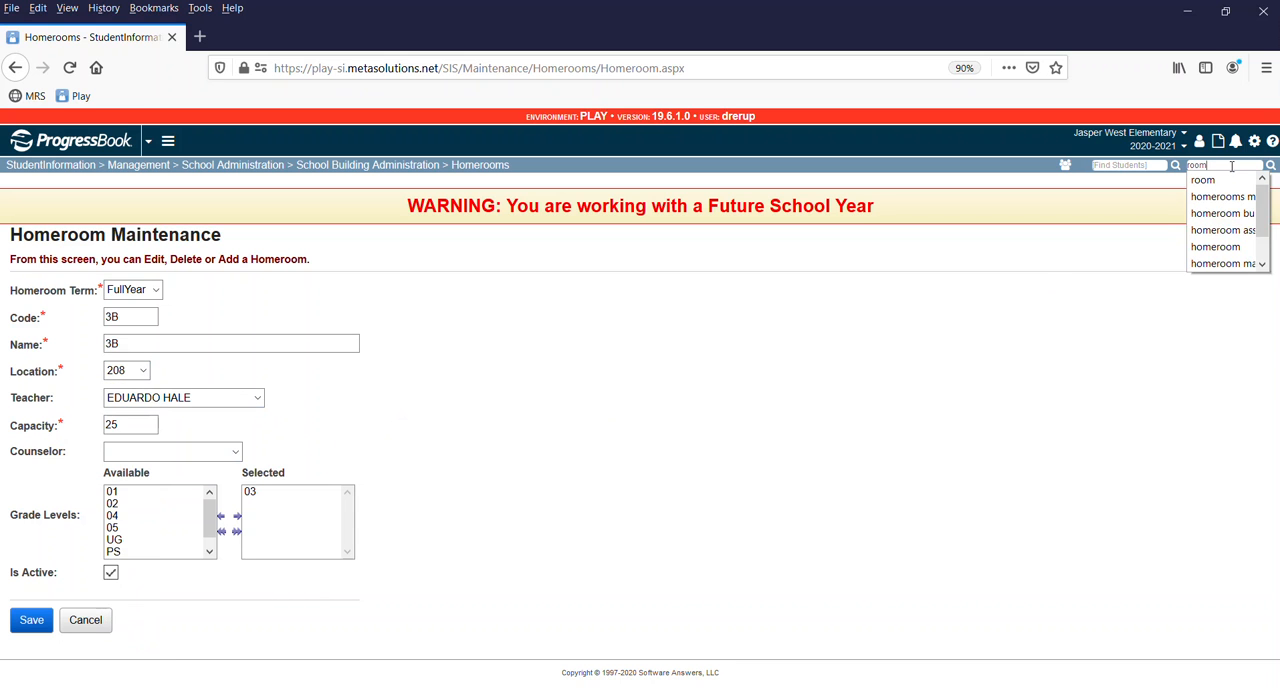
type("s/lo")
key("Return")
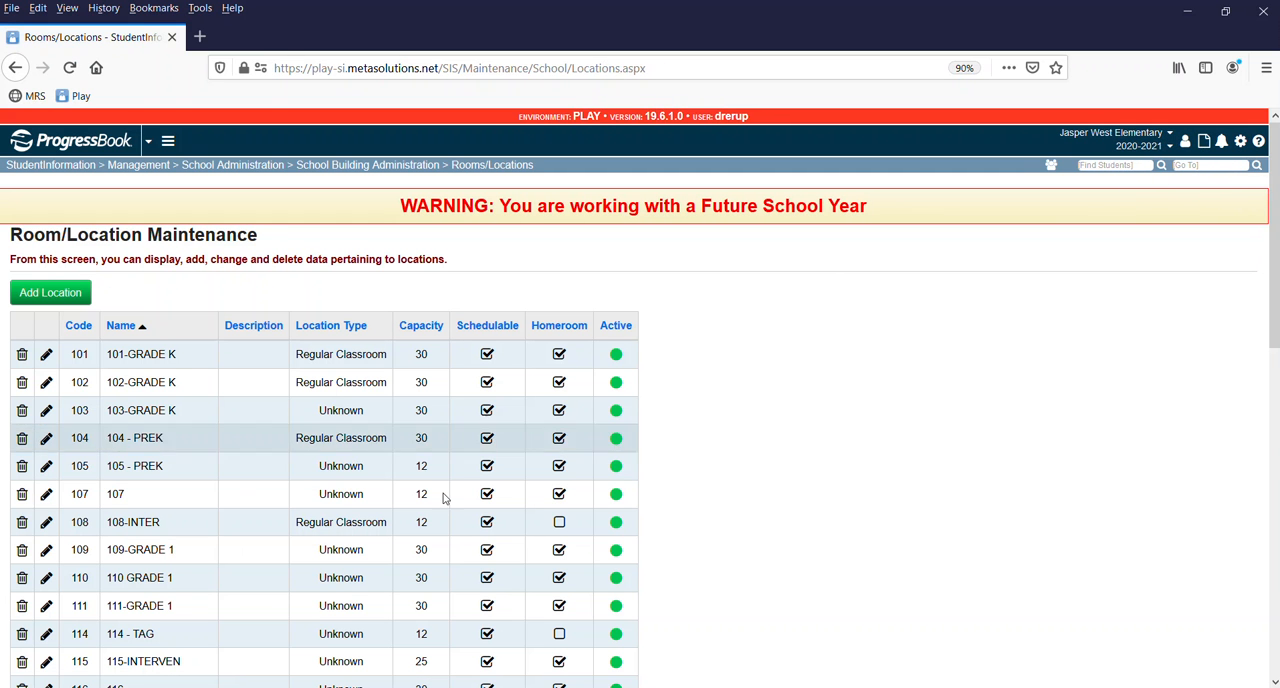
Mark room 108-INTER as a homeroom location and save the room.
scroll(168, 500, "down", 2)
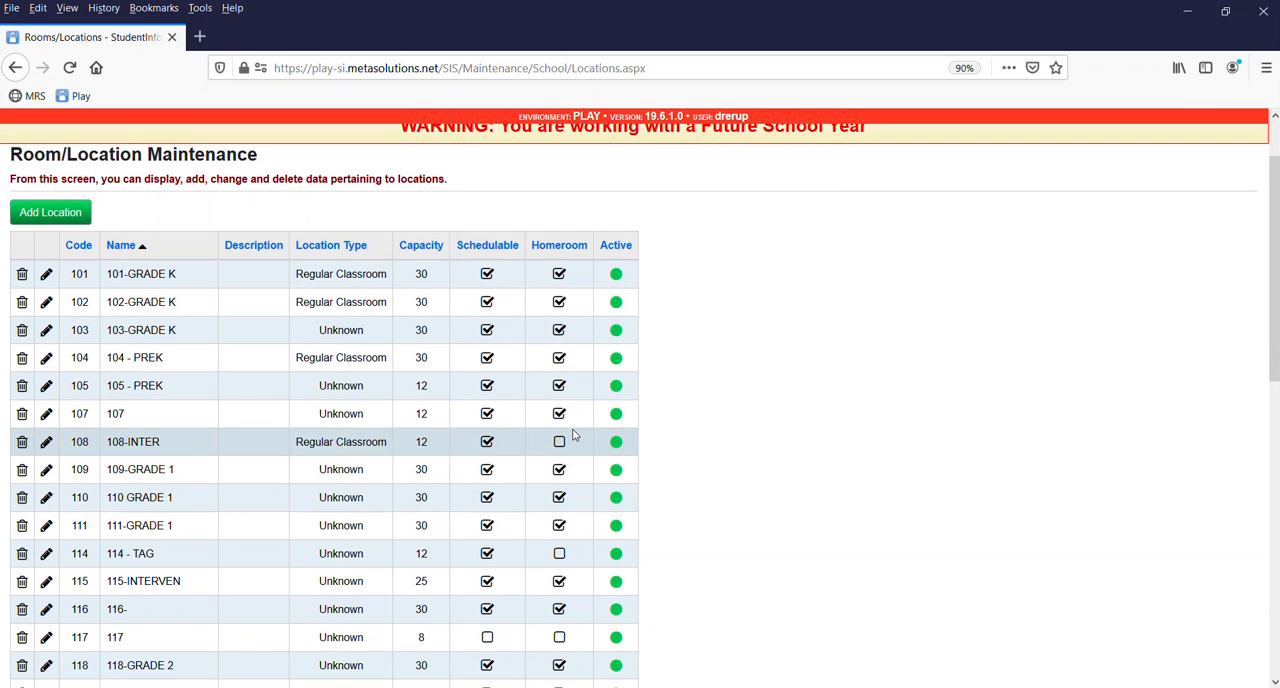
left_click(47, 442)
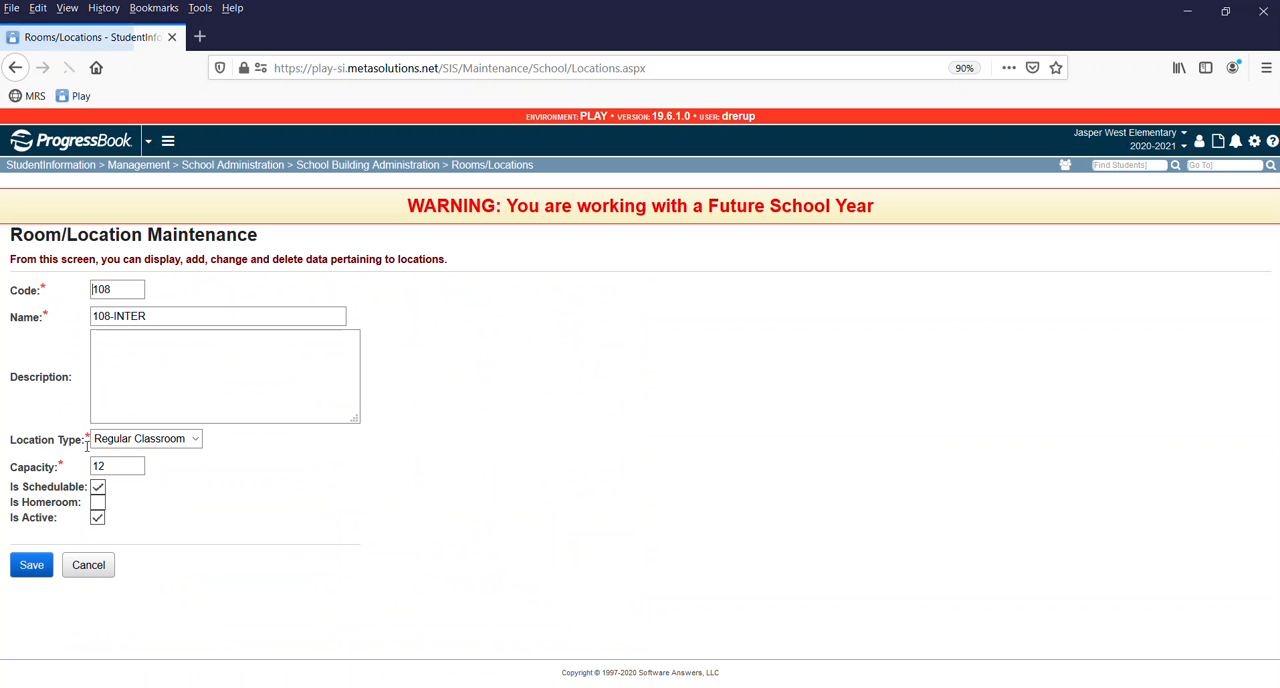
left_click(97, 502)
left_click(32, 567)
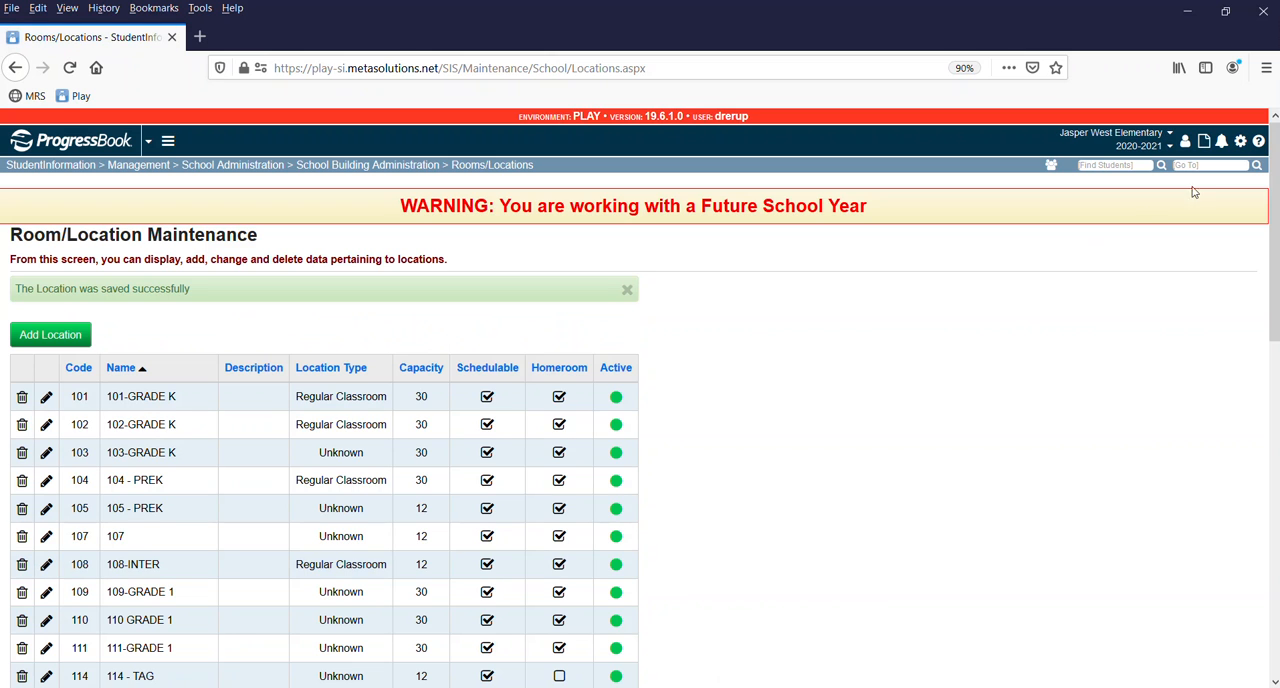
Back in Homeroom Maintenance, set homeroom 3B's location to 108, add a colon and the teacher's surname to its name, and save despite the conflict.
type("homerooms main")
left_click(1193, 181)
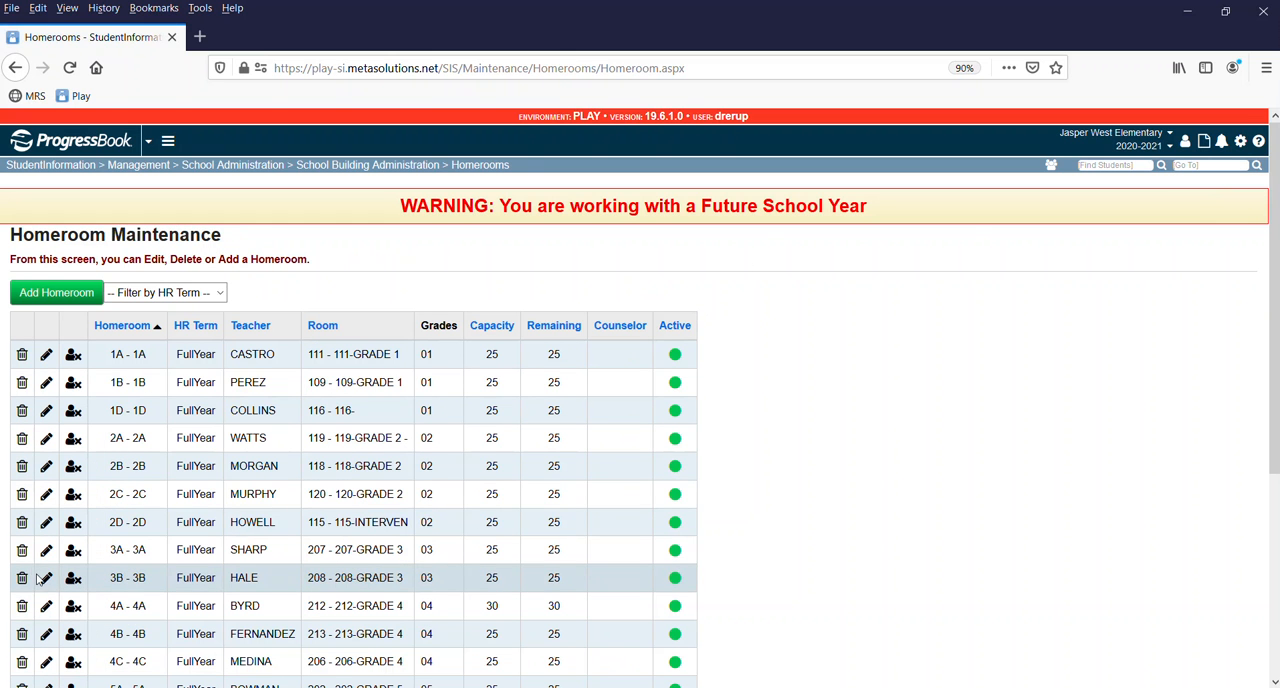
left_click(46, 581)
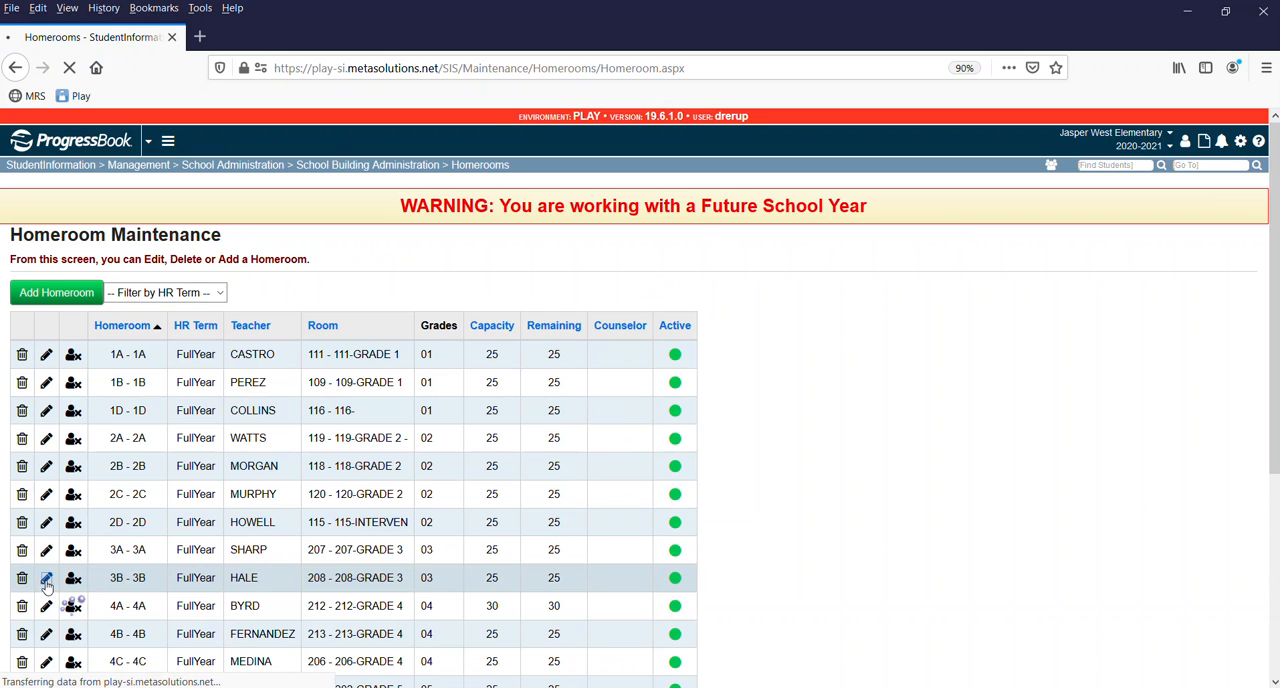
left_click(143, 372)
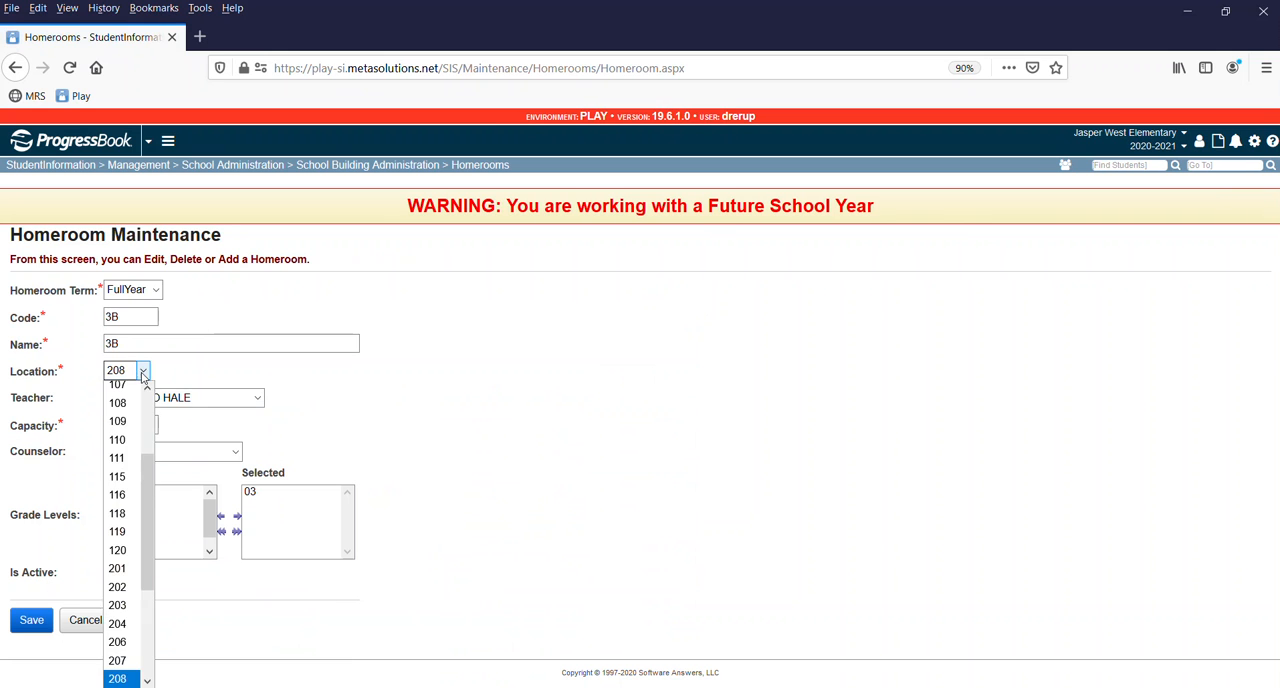
left_click(122, 404)
left_click(139, 345)
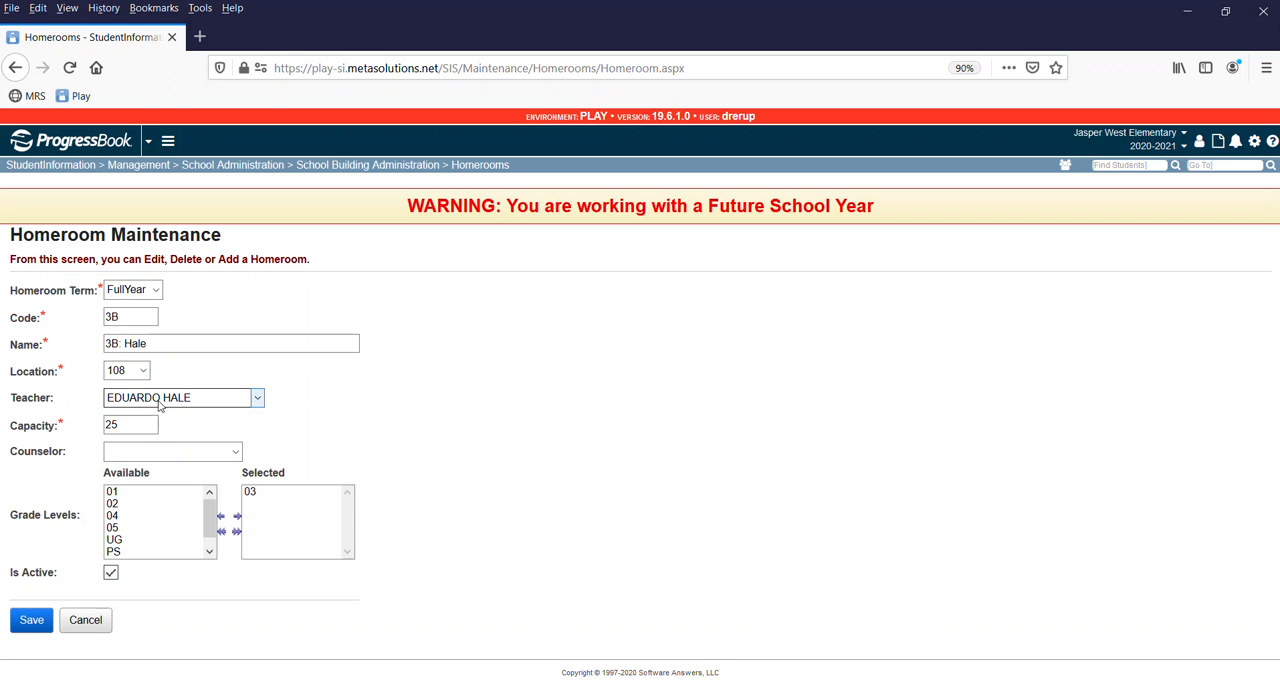
left_click(30, 621)
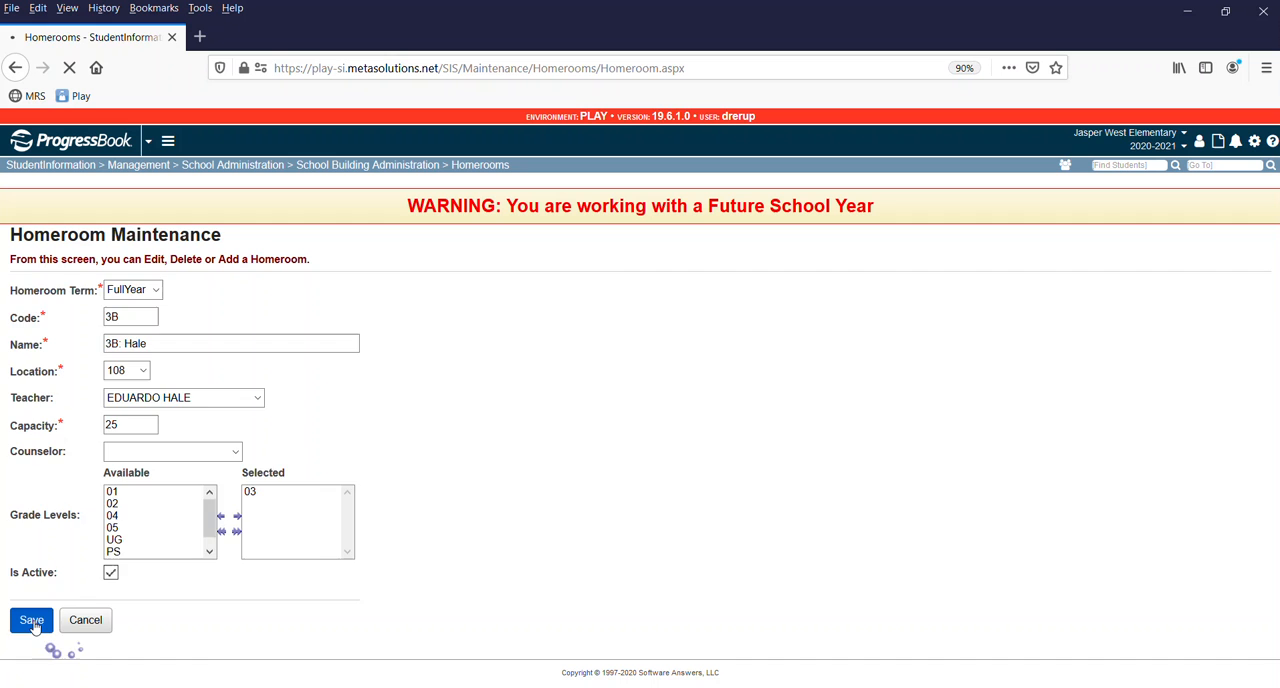
left_click(80, 407)
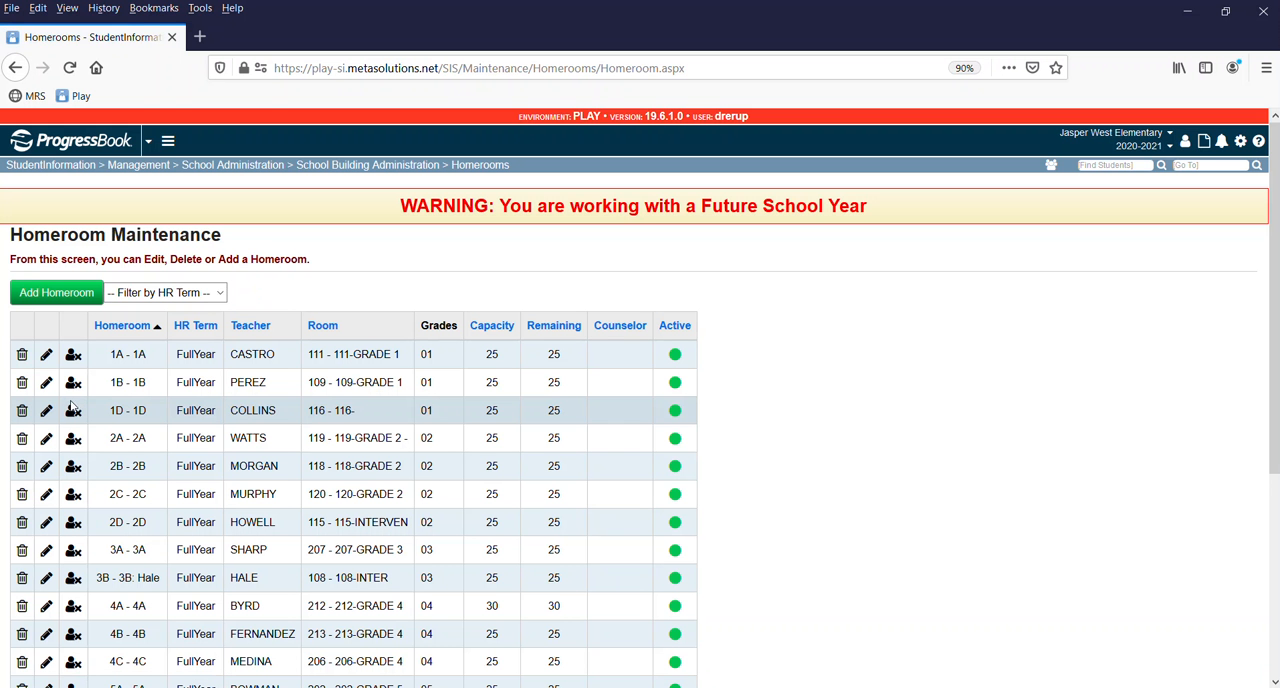
Change homeroom 3A's location to 208 and save the homeroom.
left_click(42, 554)
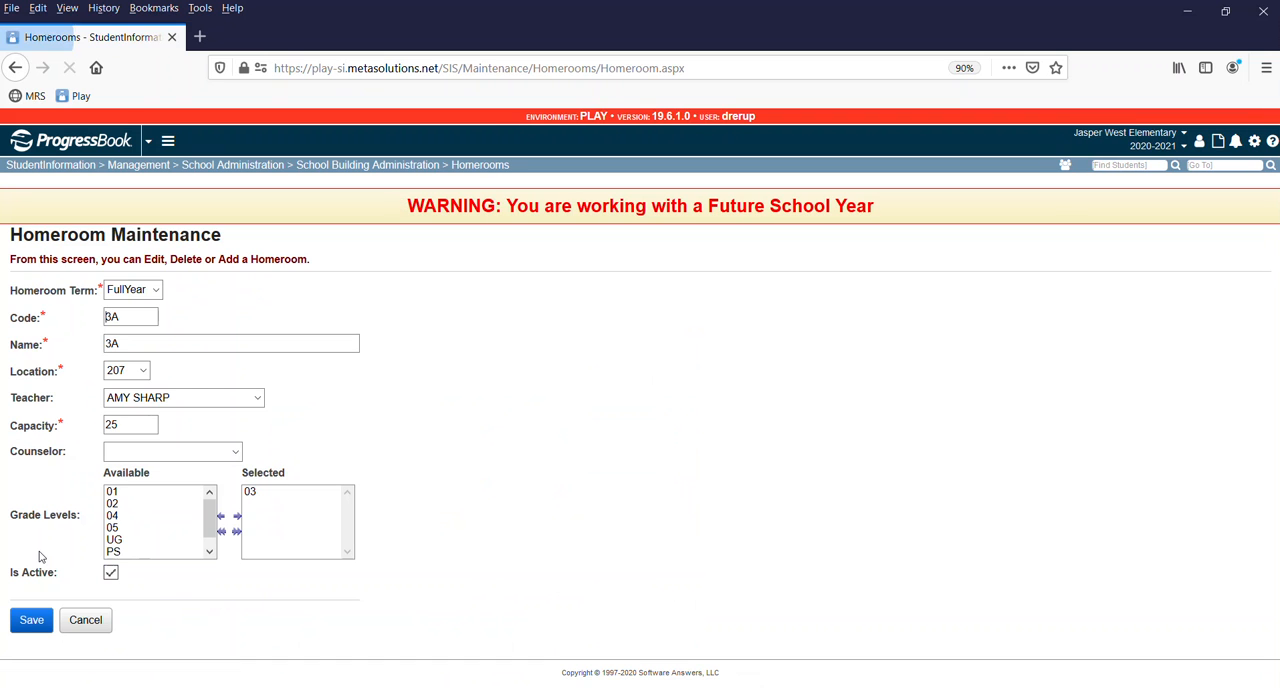
left_click(142, 370)
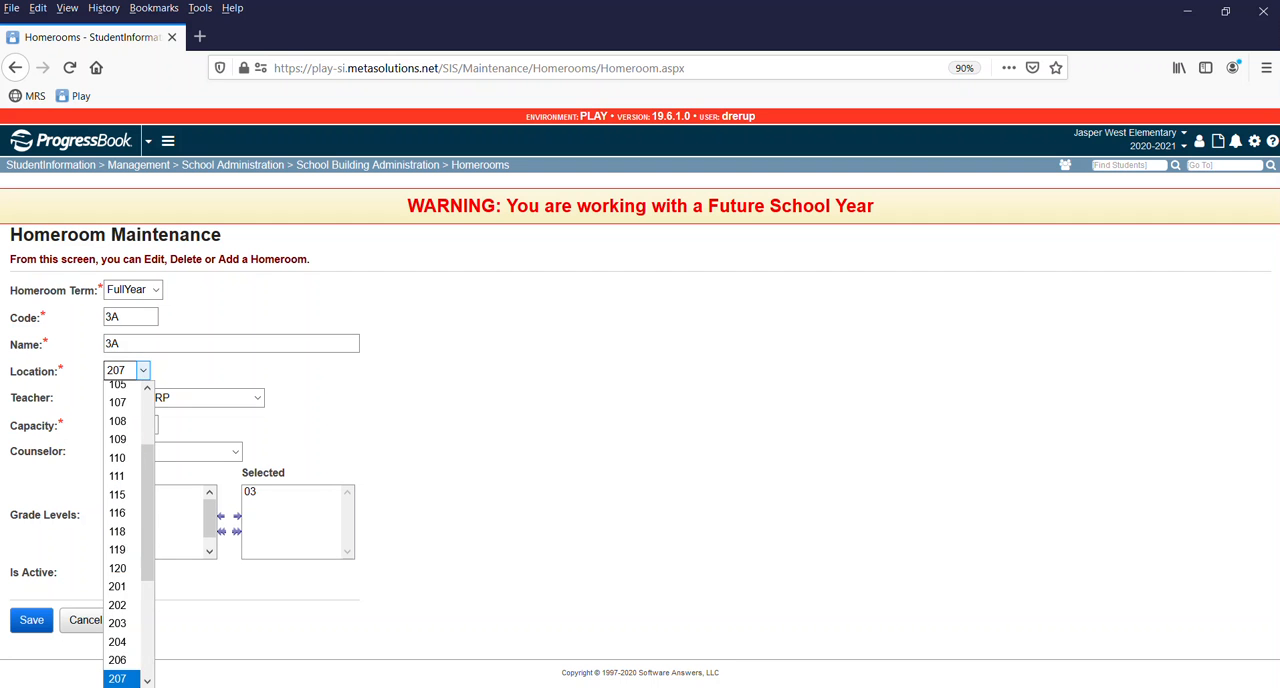
left_click(118, 679)
left_click(45, 620)
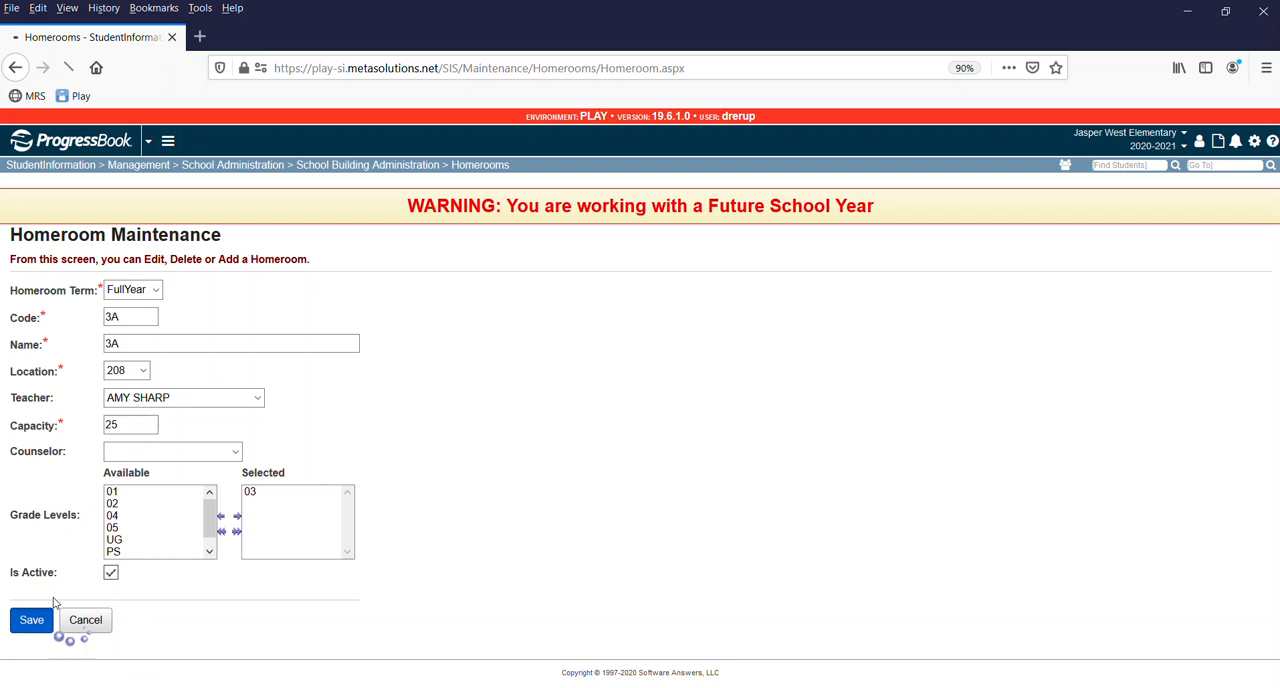
left_click(75, 410)
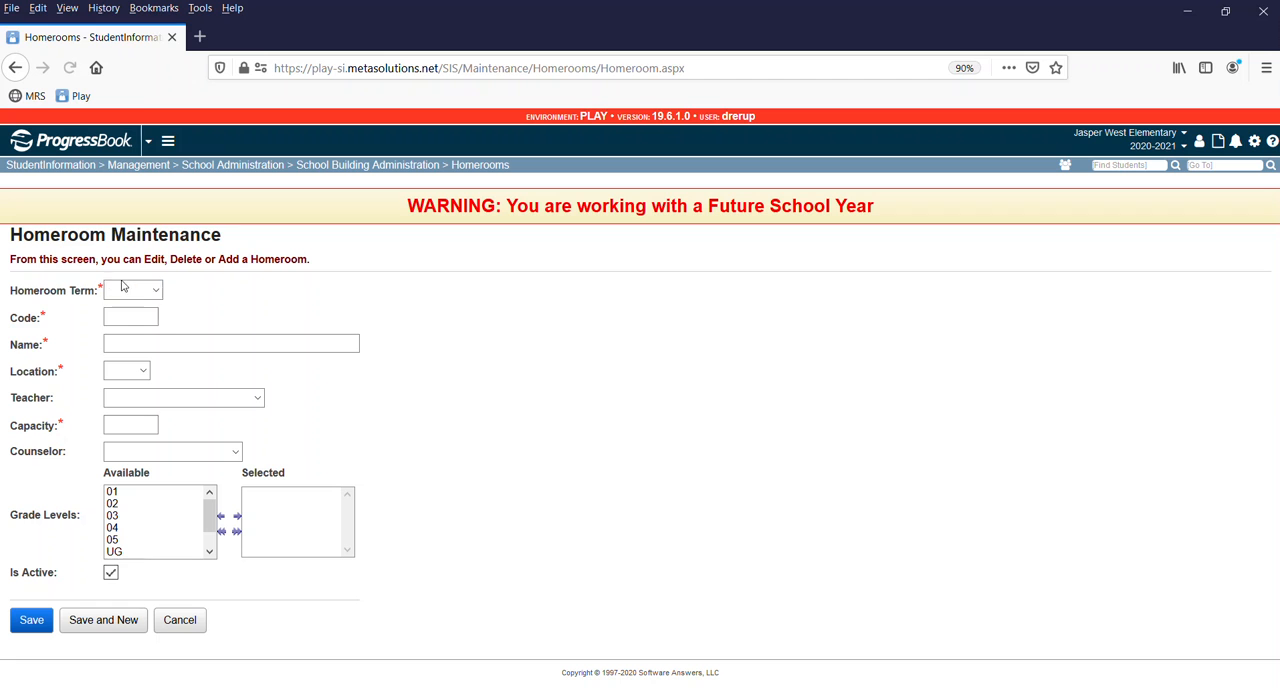
Start a new homeroom with the FullYear term and enter 3C as both its code and name.
left_click(123, 291)
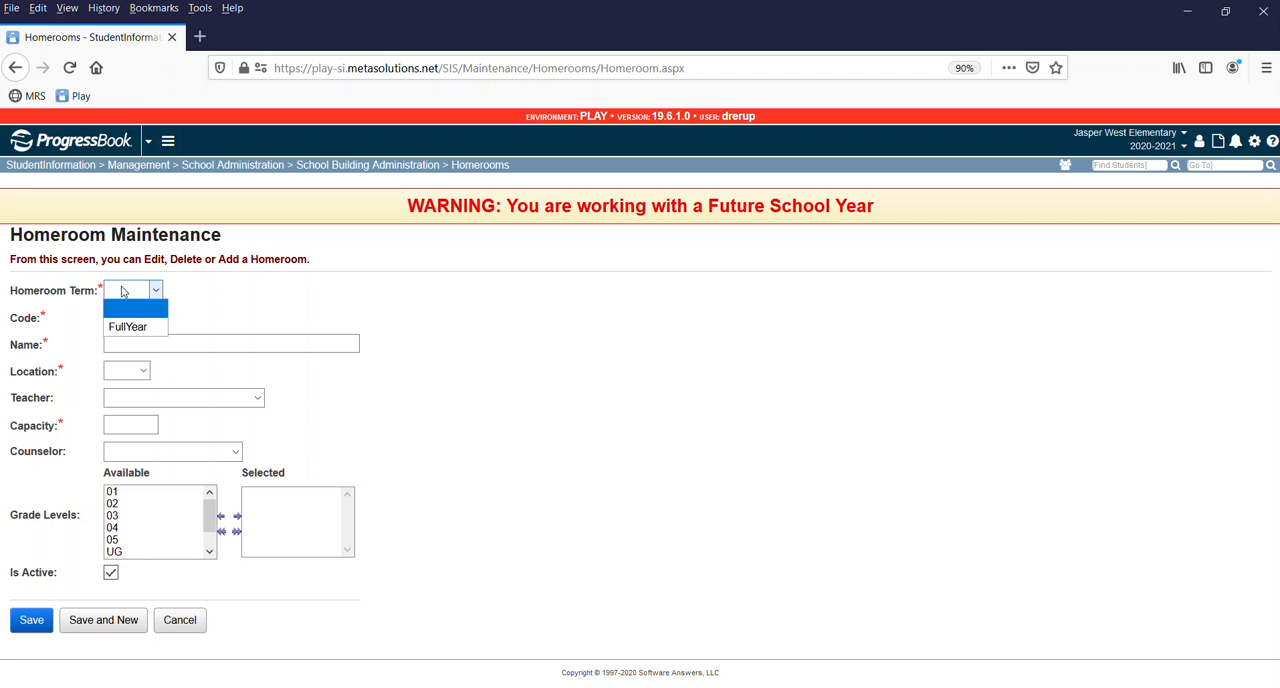
left_click(123, 327)
left_click(114, 316)
type("3D")
key("Tab")
type("3")
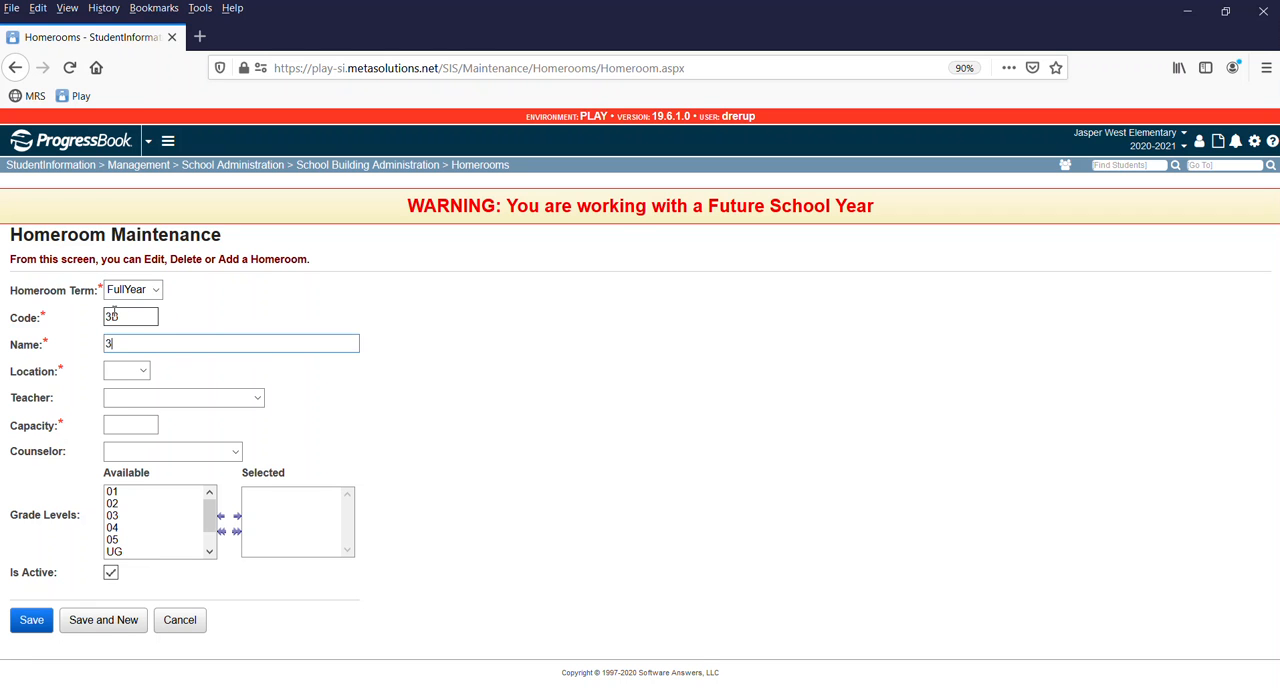
type("B")
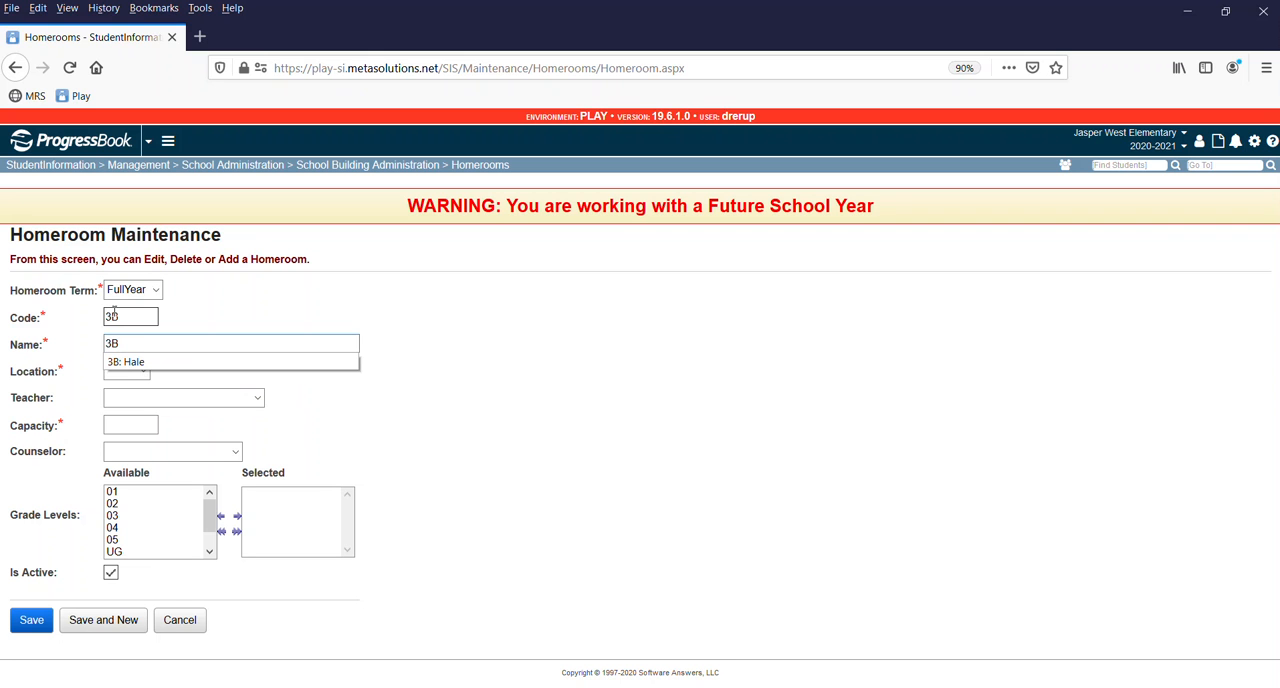
key("BackSpace")
type("C")
double_click(111, 315)
type("C")
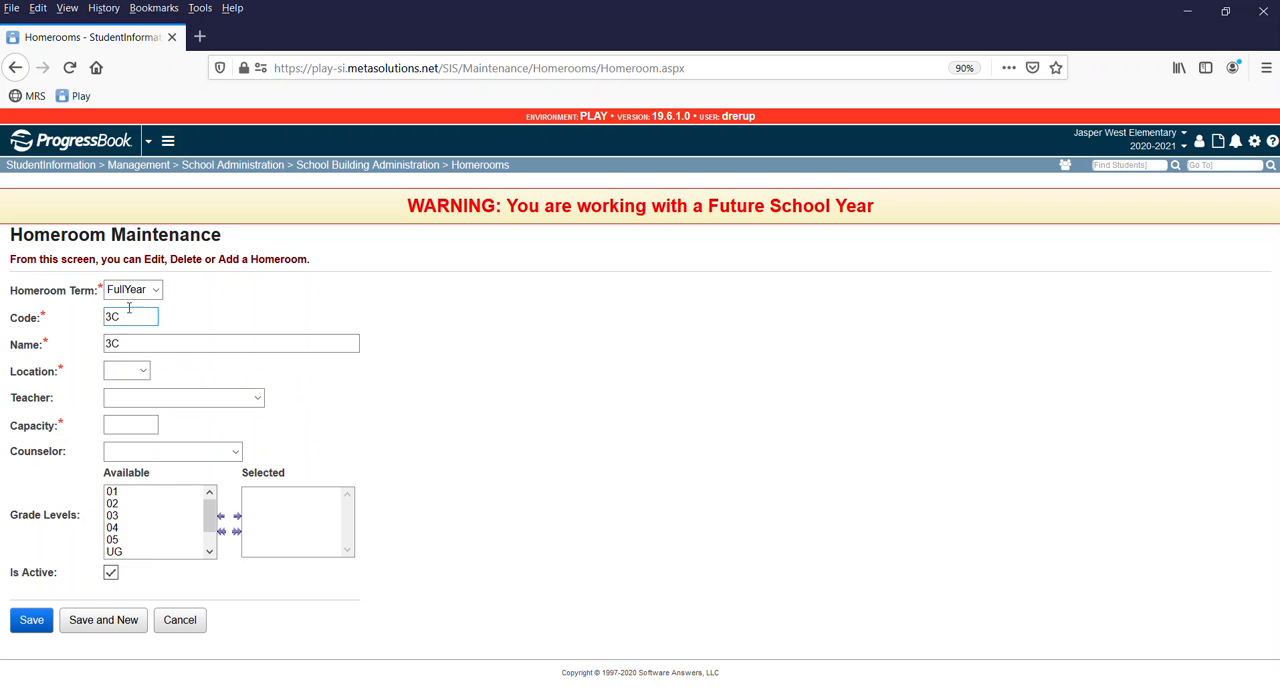
Set the new homeroom 3C's location to 211 and choose its teacher from the assignment list.
left_click(142, 371)
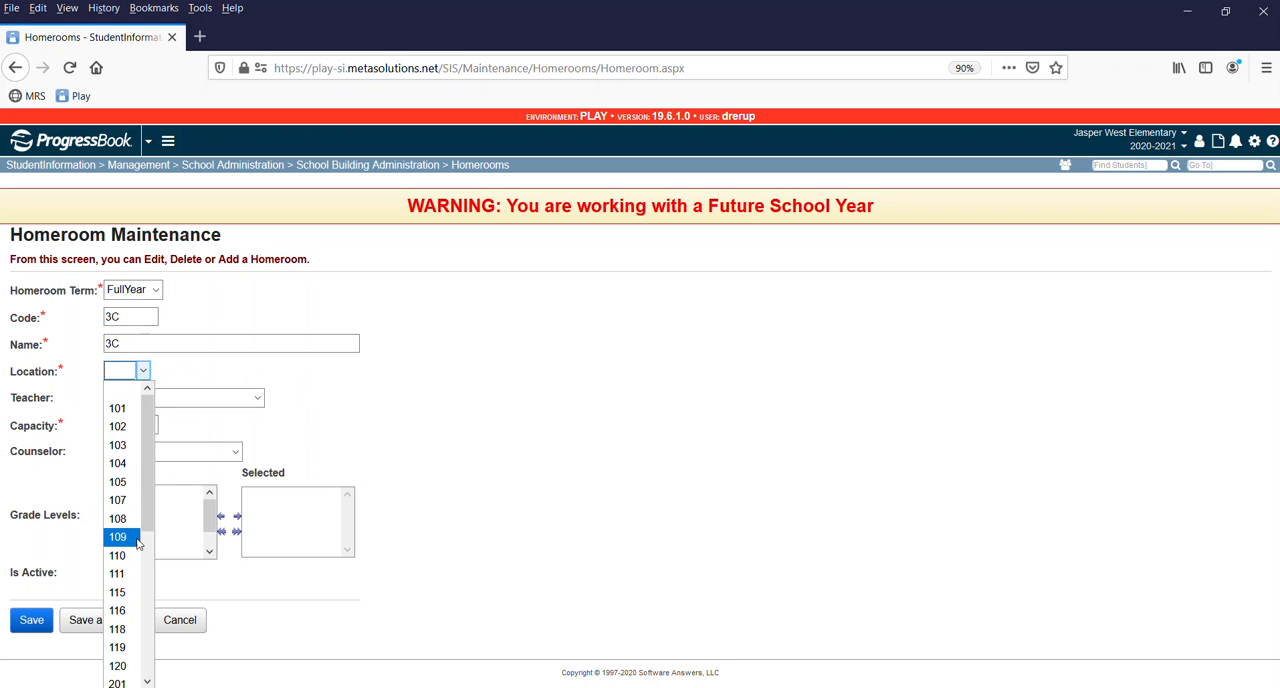
scroll(125, 594, "down", 3)
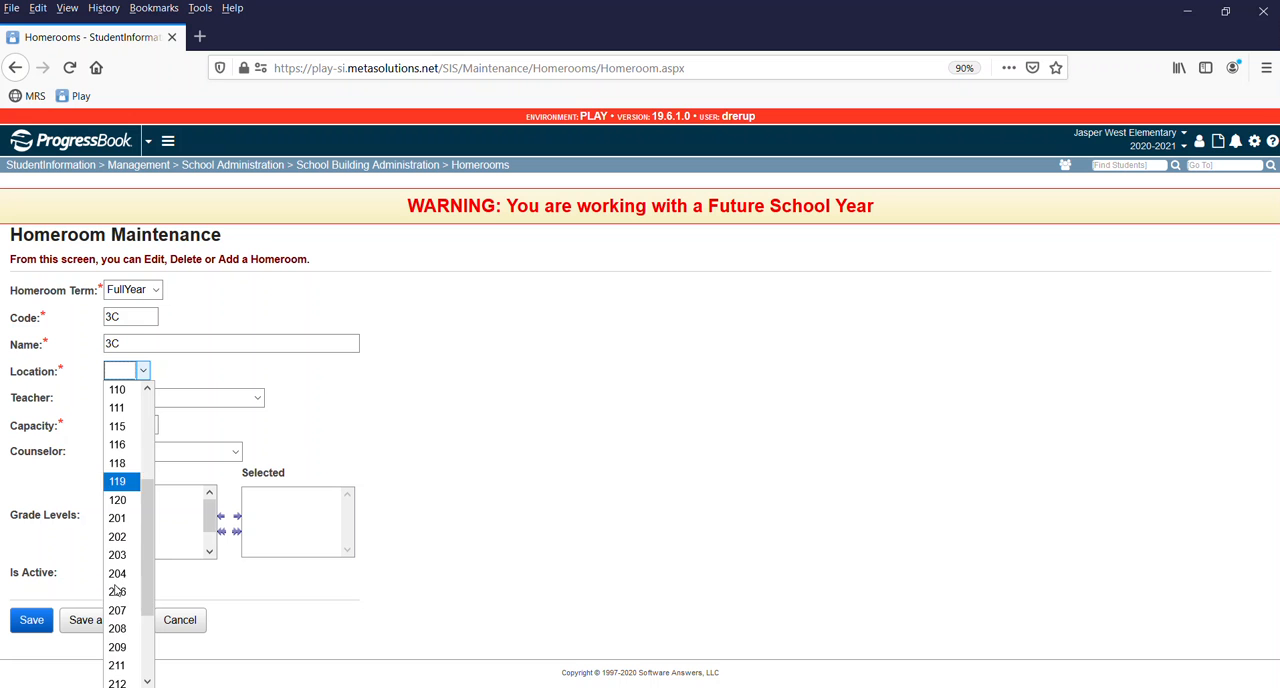
left_click(120, 660)
left_click(150, 398)
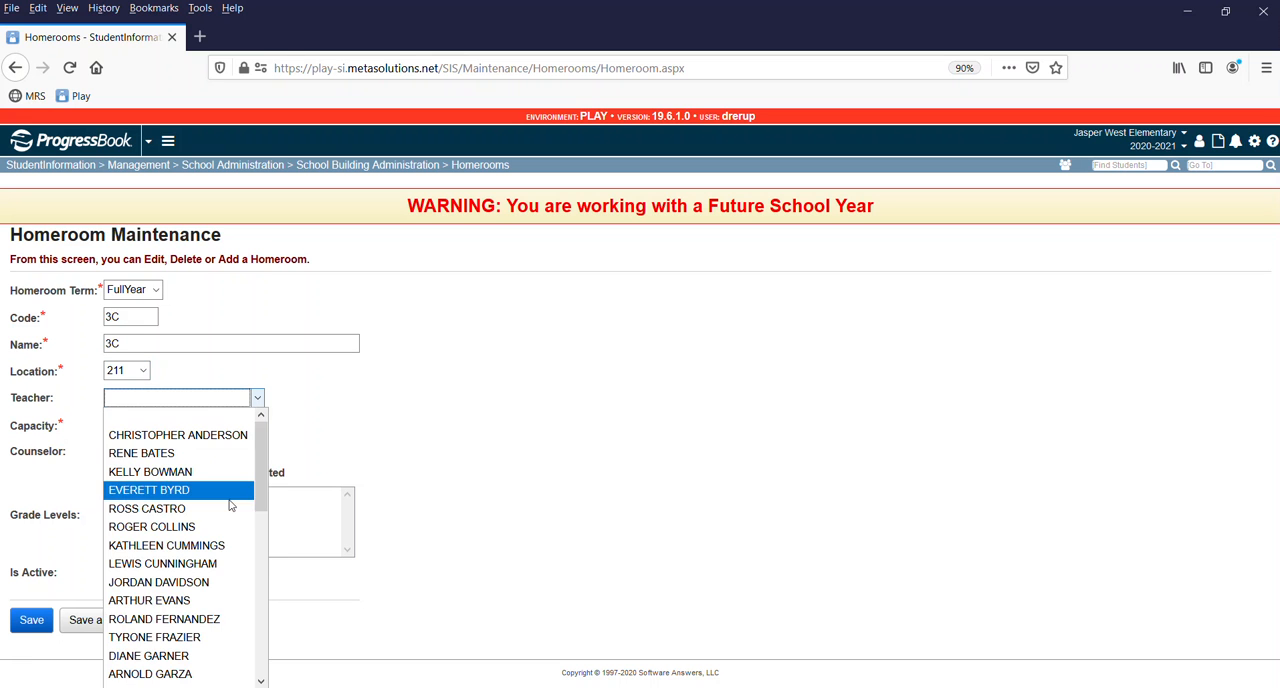
scroll(201, 512, "down", 5)
scroll(201, 512, "down", 2)
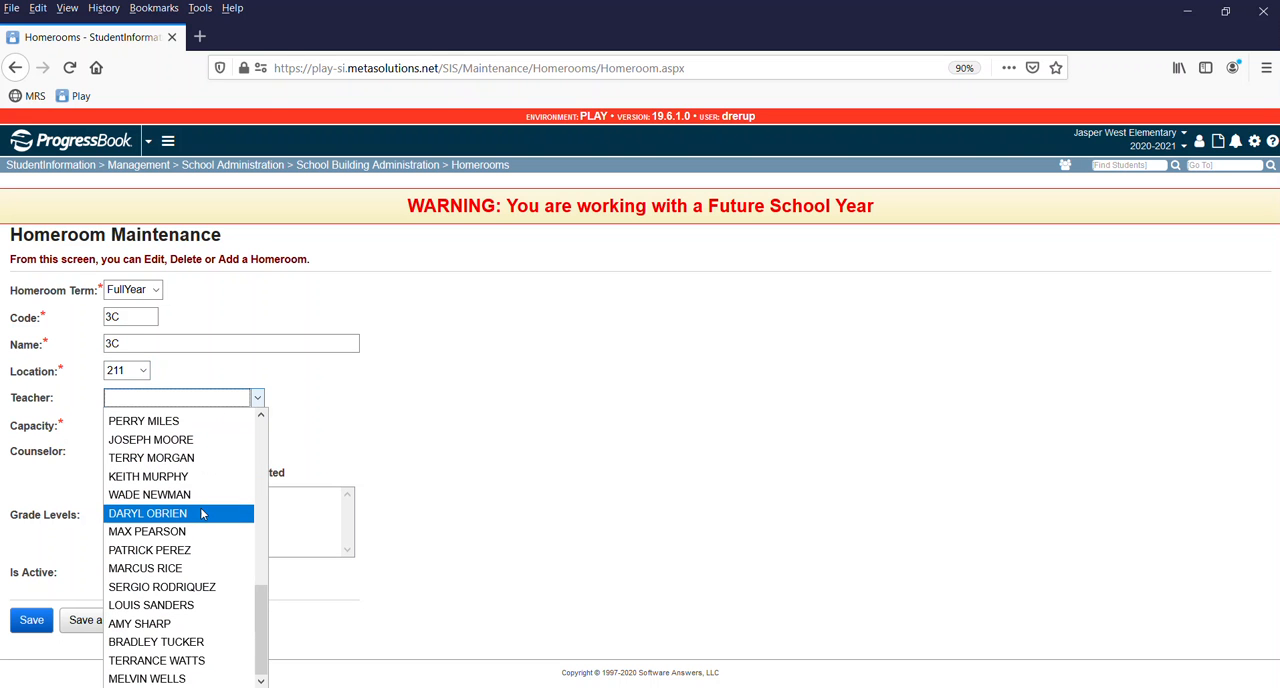
left_click(147, 531)
Give homeroom 3C a capacity of 25 and grade level 03, save it, and check the homeroom list.
left_click(114, 421)
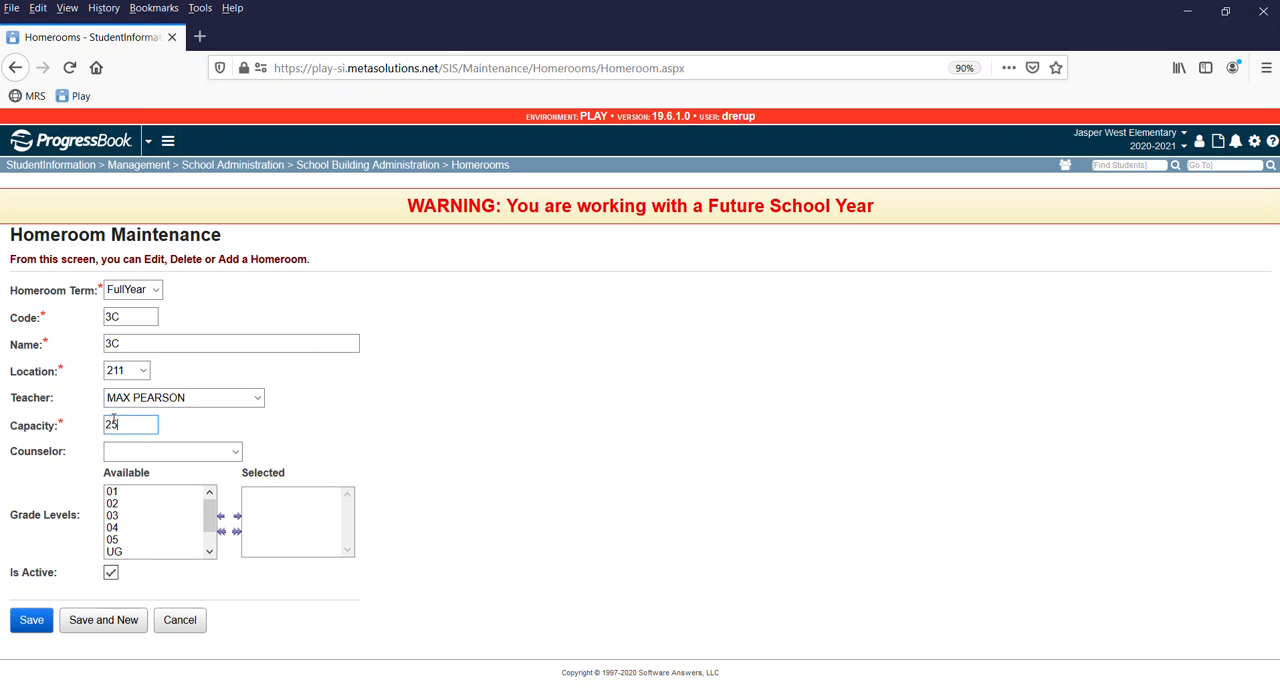
double_click(122, 516)
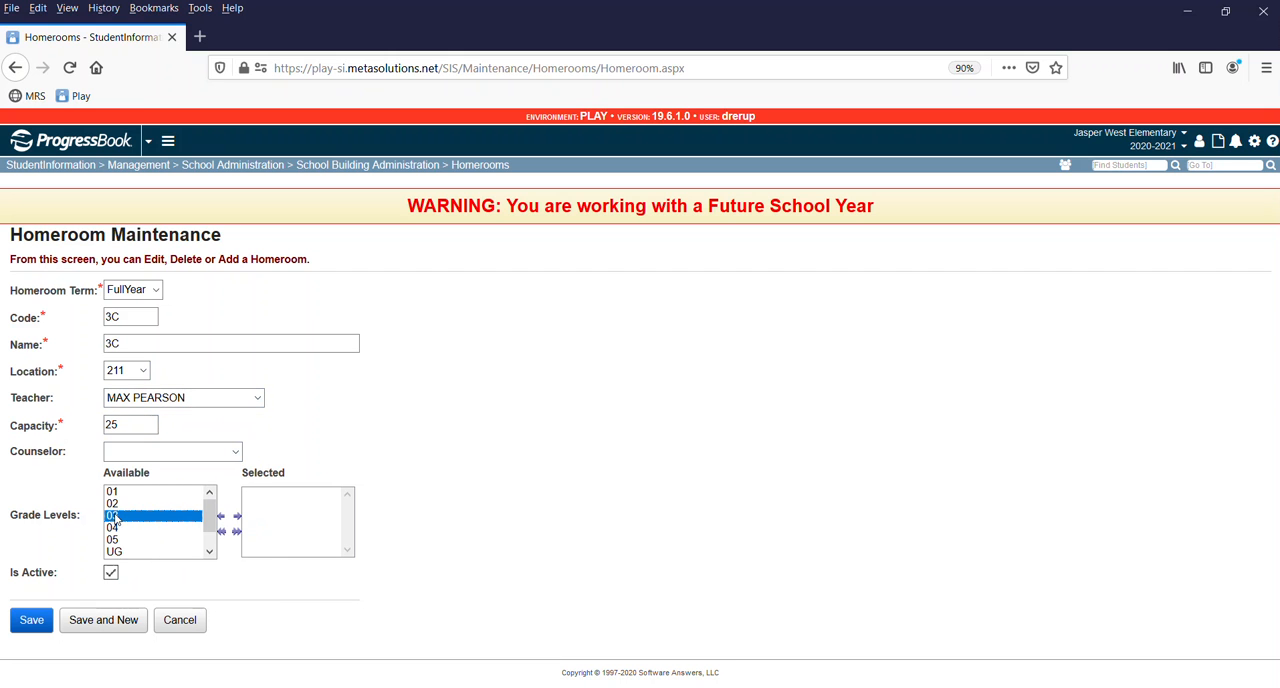
left_click(32, 626)
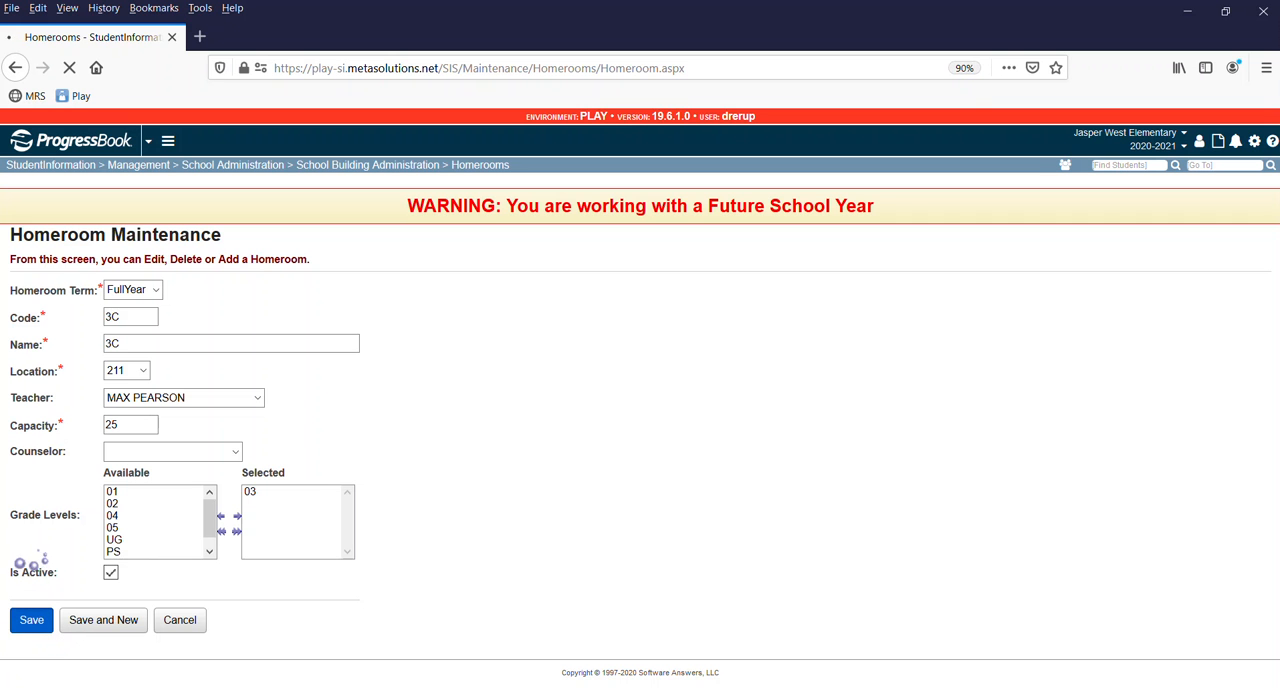
scroll(153, 491, "down", 5)
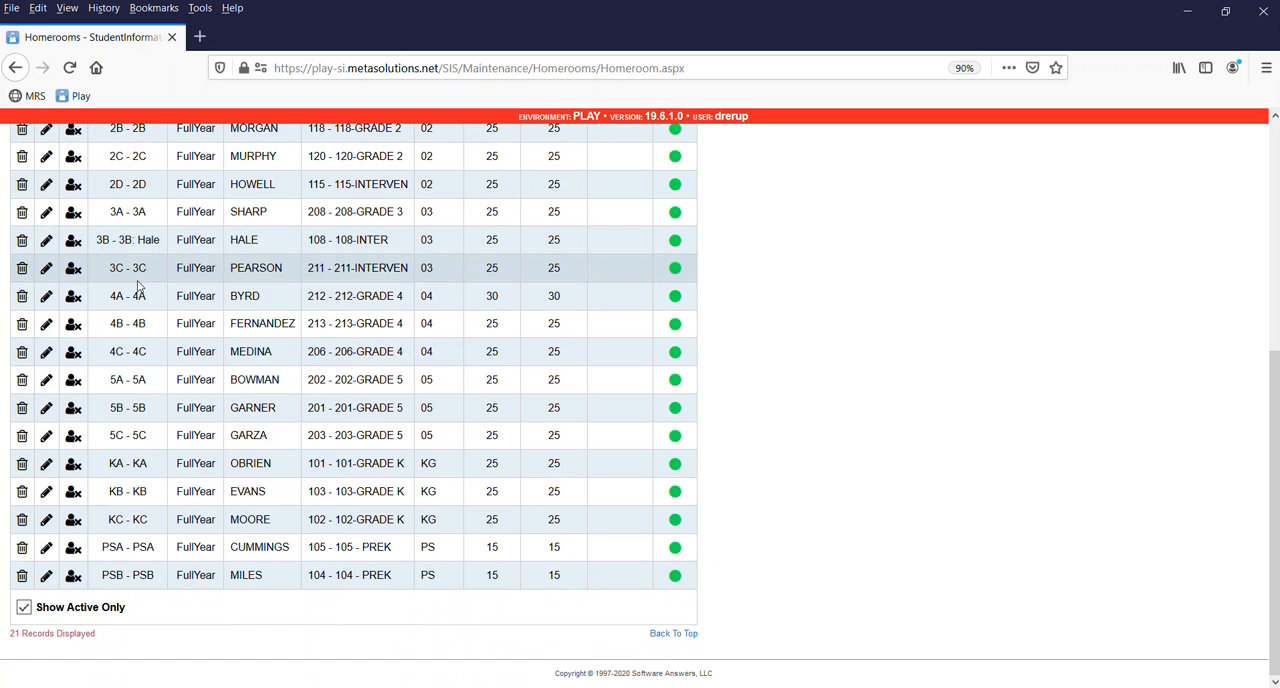
scroll(1060, 313, "up", 5)
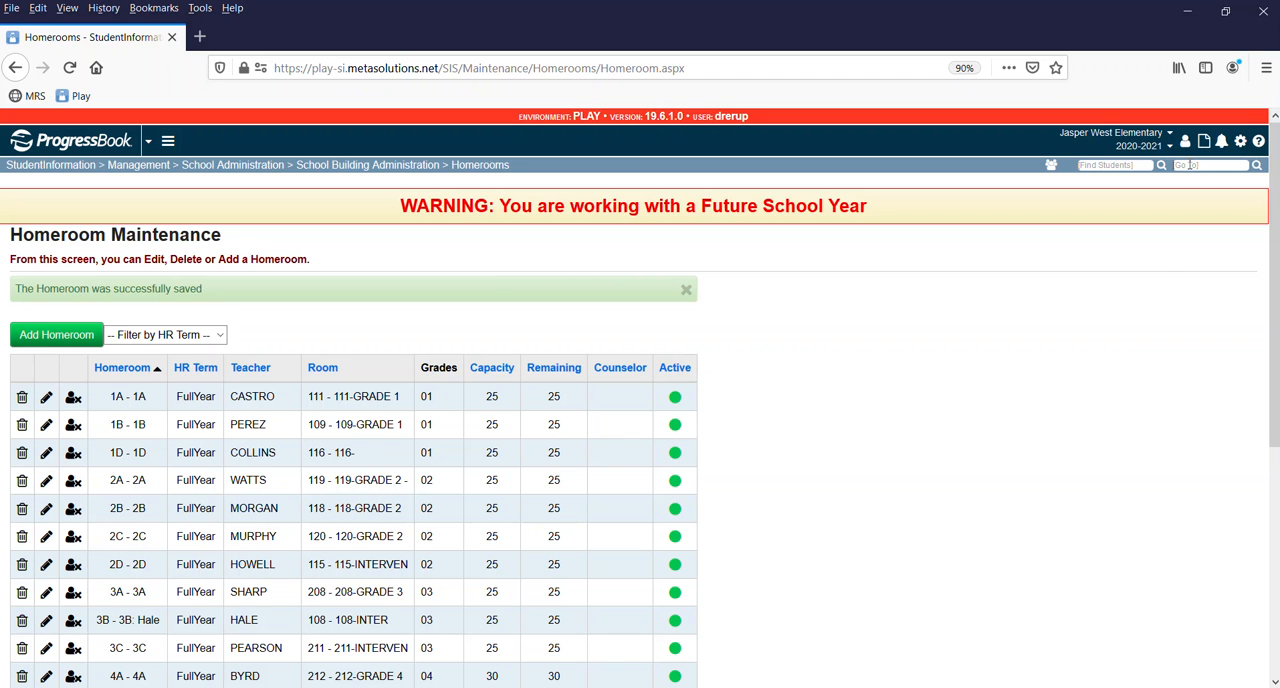
Go to the Homeroom Bulk Assignment page by looking up "homeroom bulk".
type("homeroom bulk")
key("Return")
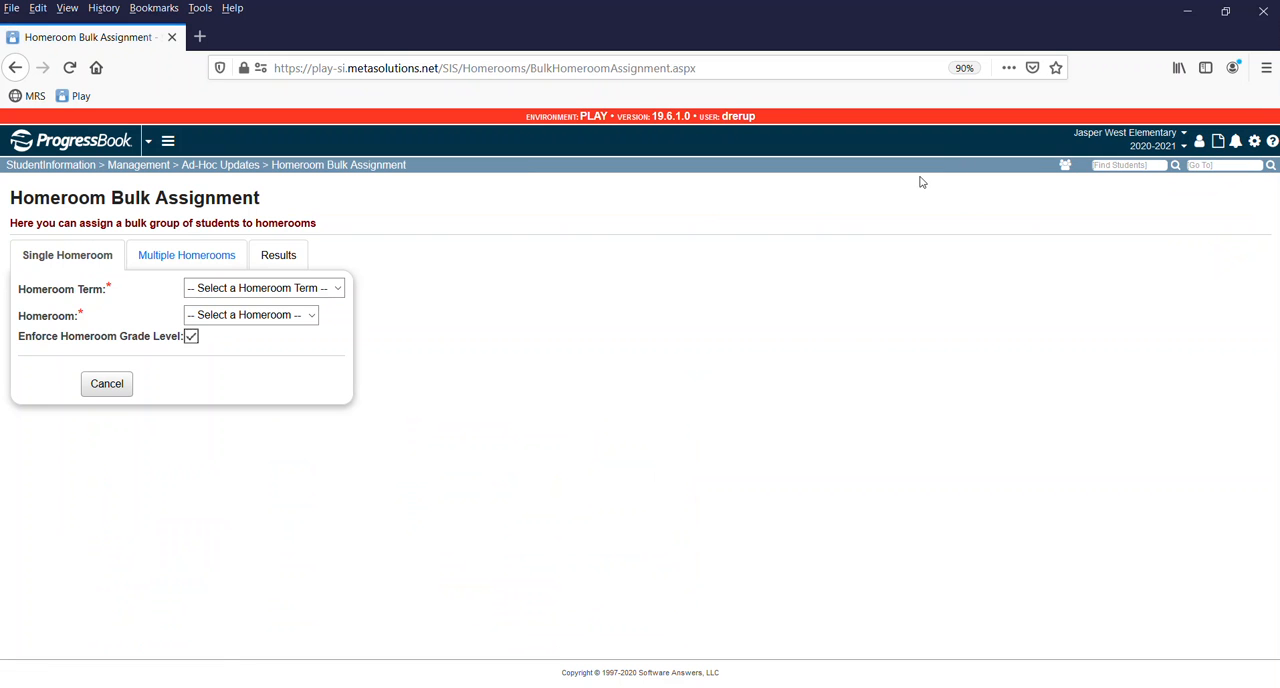
Choose the FullYear - Full Year Term and homeroom 3A for the single-homeroom bulk assignment.
left_click(241, 292)
left_click(240, 325)
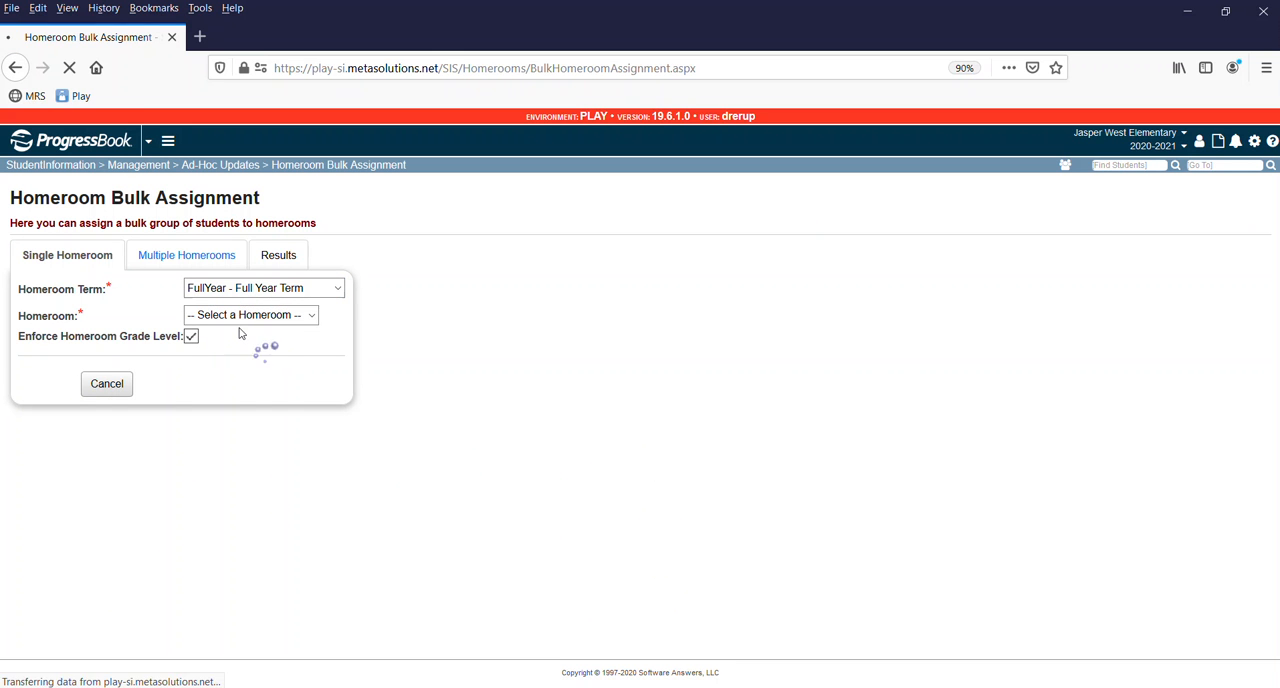
left_click(244, 318)
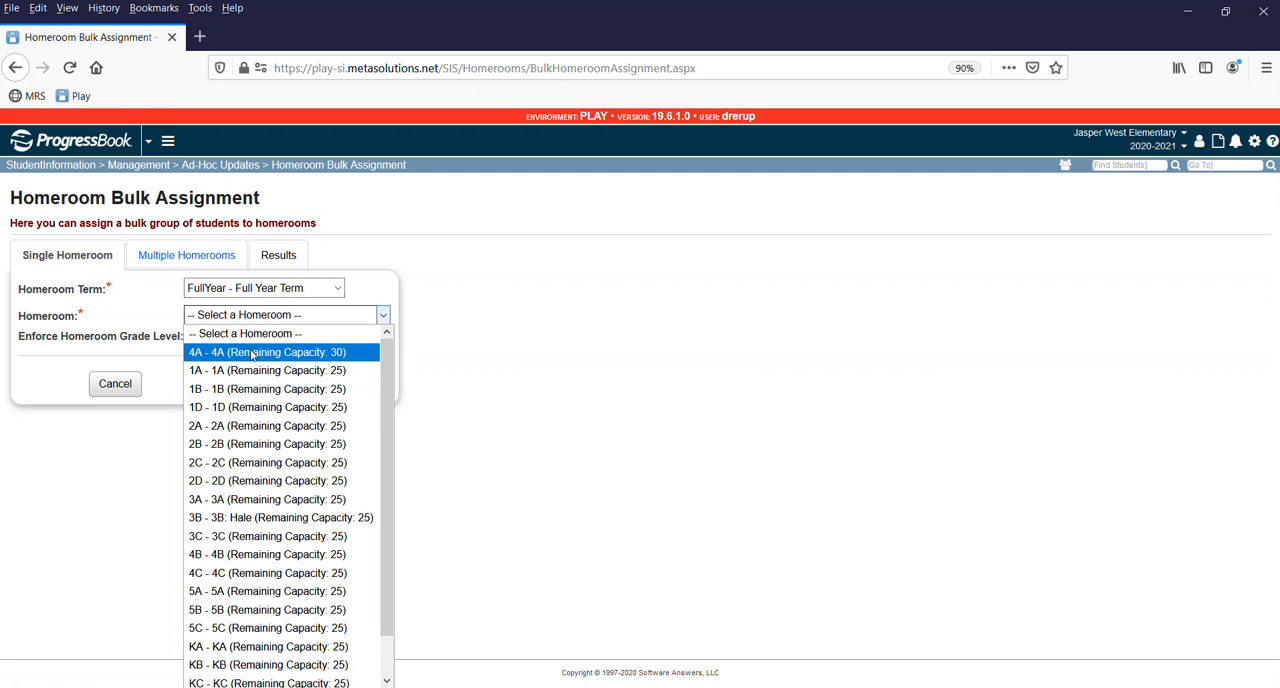
left_click(218, 503)
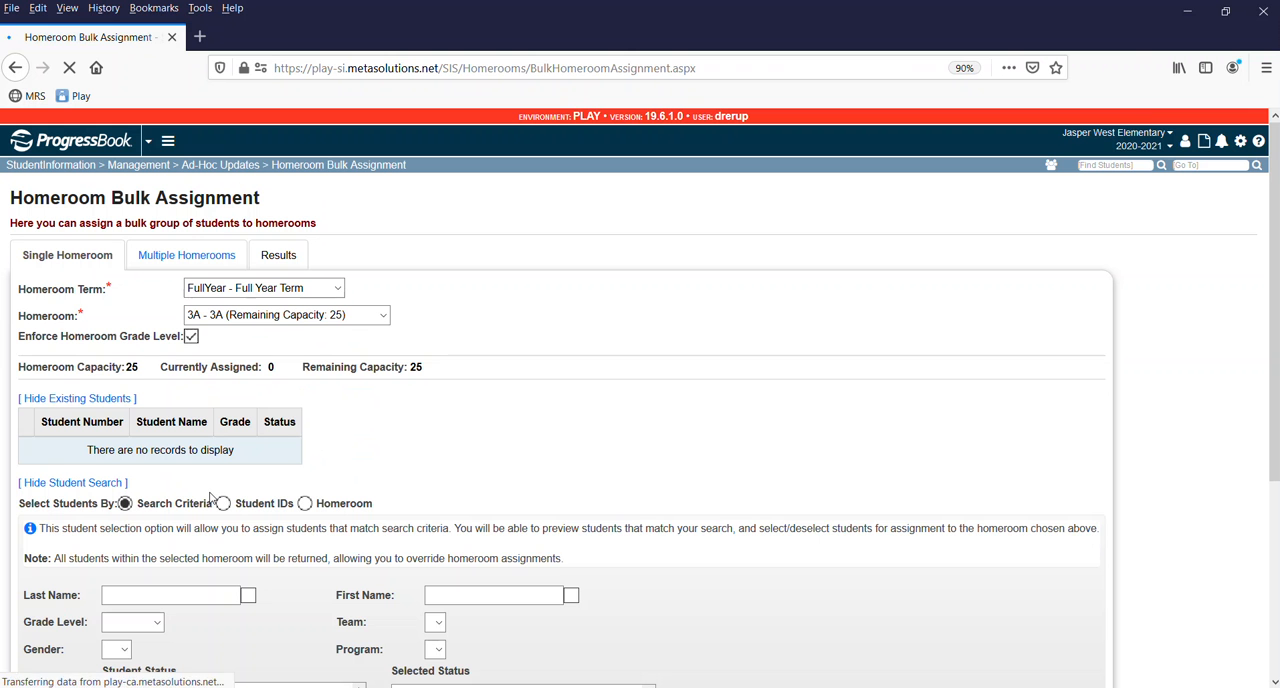
Bring the Word document with the 3rd Grade Homeroom Assignment for 20/21 into view, review its class lists, and move it away.
scroll(477, 431, "down", 5)
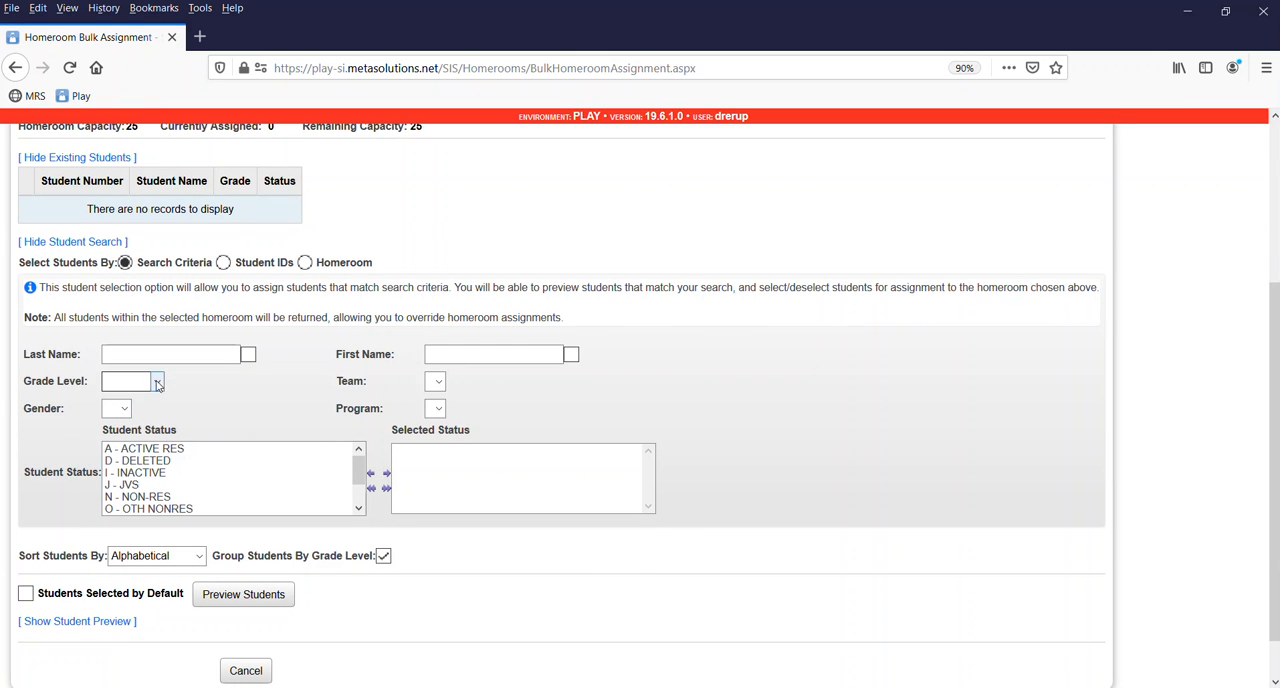
left_click_drag(1279, 5, 584, 64)
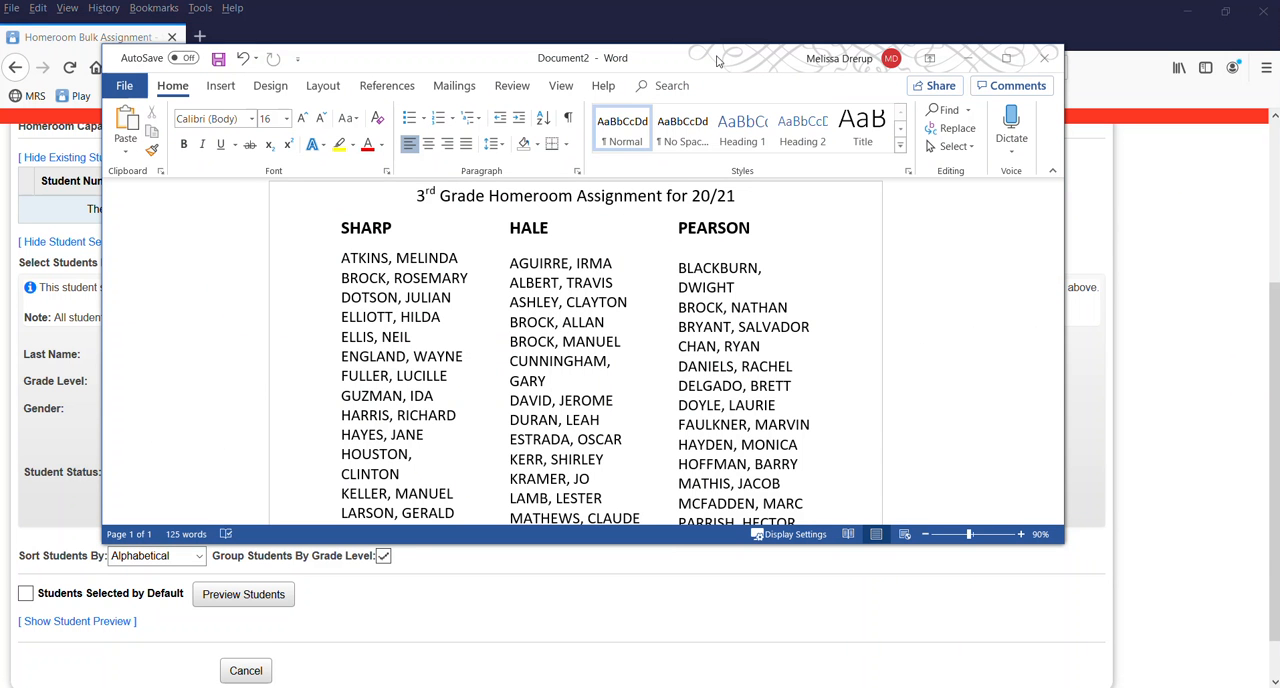
left_click_drag(716, 62, 1279, 62)
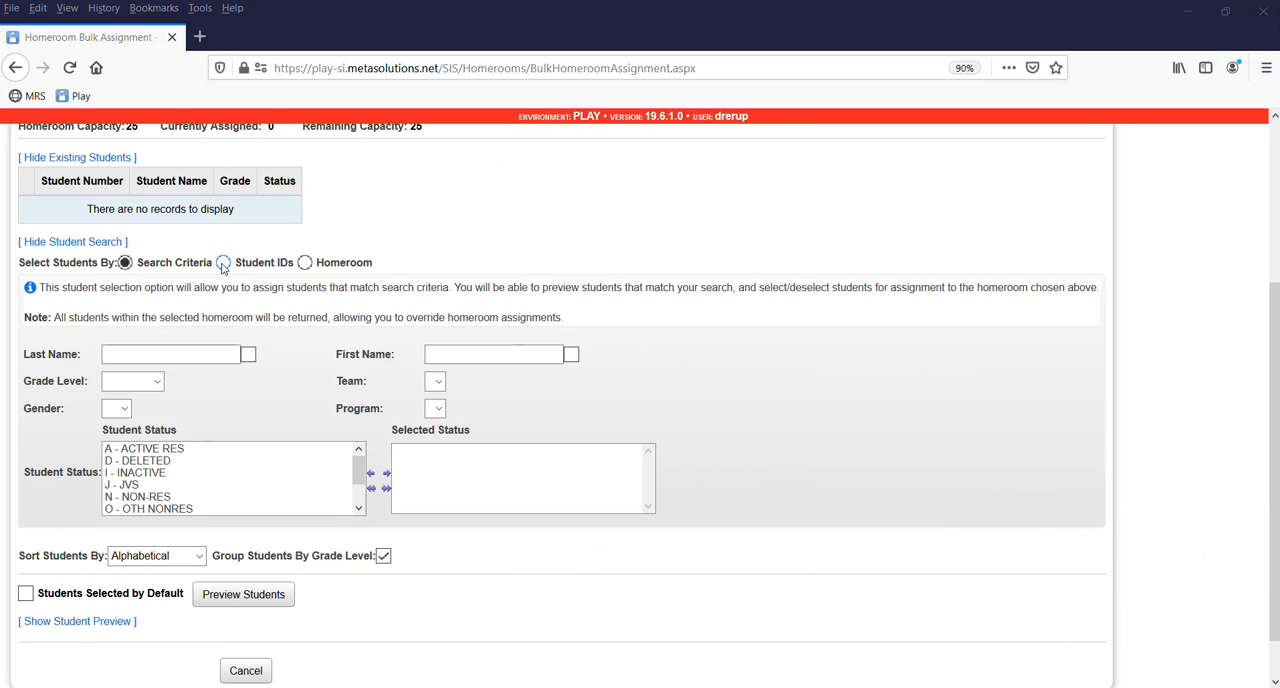
View the option for selecting students by Student IDs and return to selecting by Search Criteria.
left_click(223, 263)
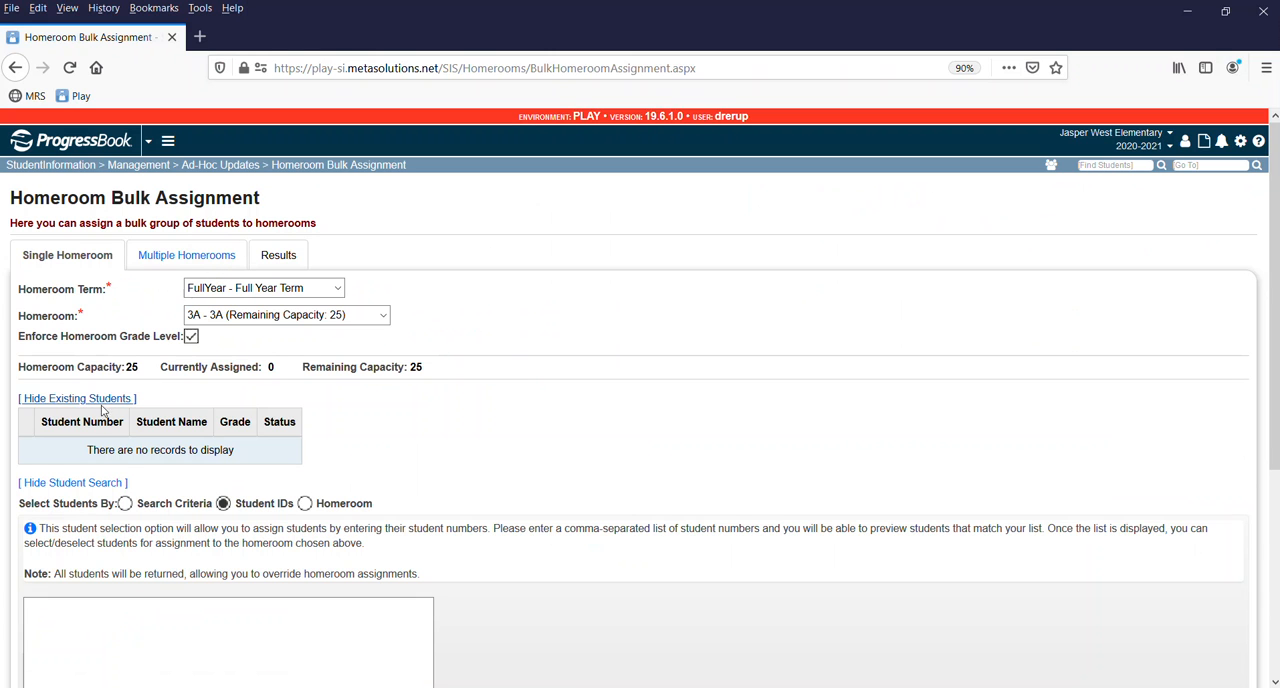
left_click(125, 503)
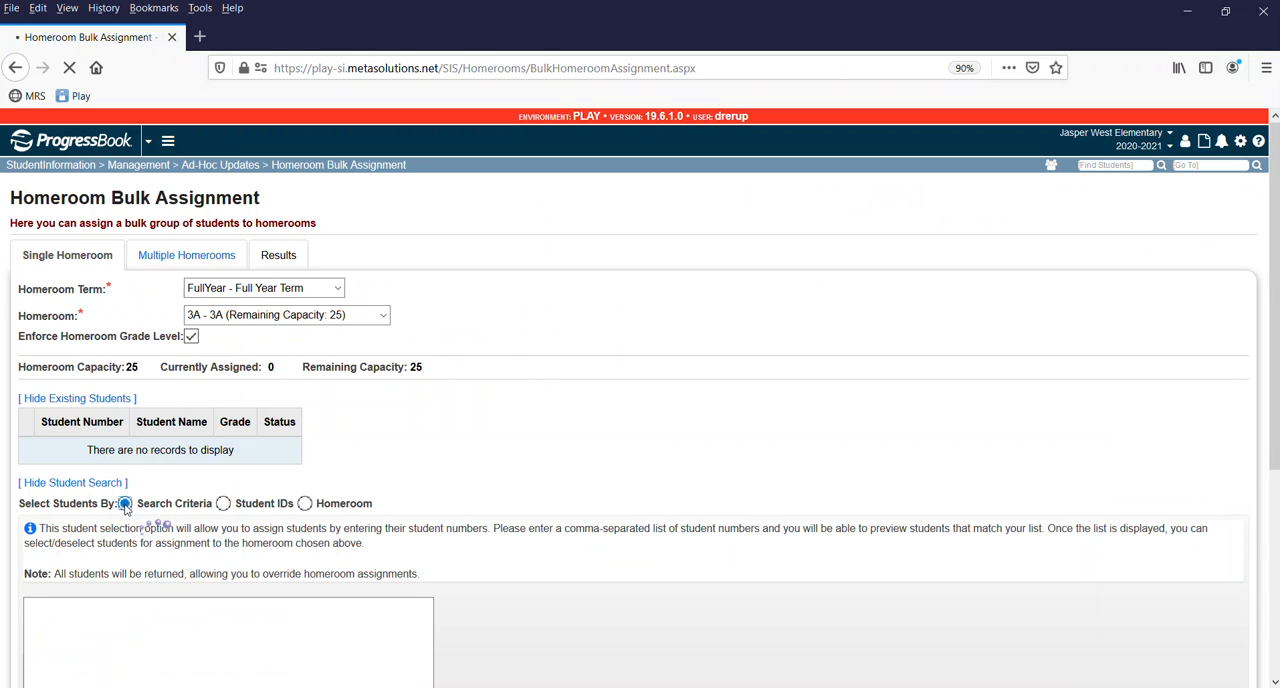
Search for grade 03 students with statuses A - ACTIVE RES and N - NON-RES and preview the matching students.
scroll(485, 351, "down", 4)
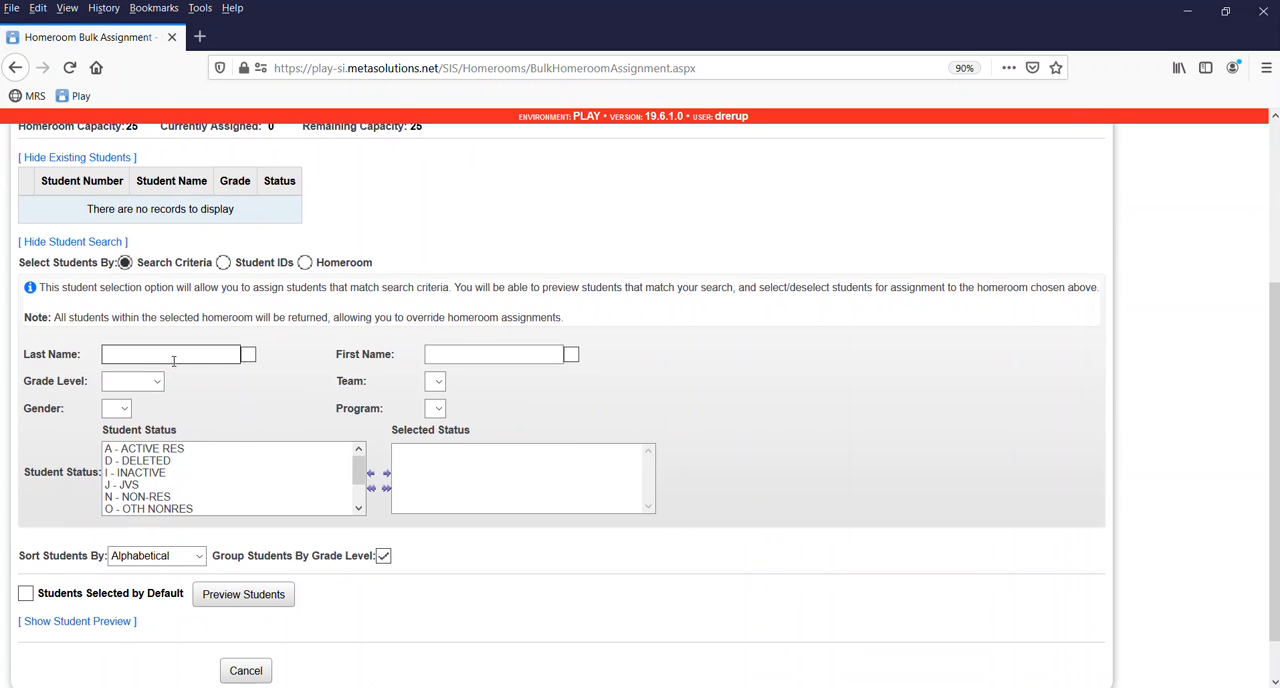
left_click(155, 382)
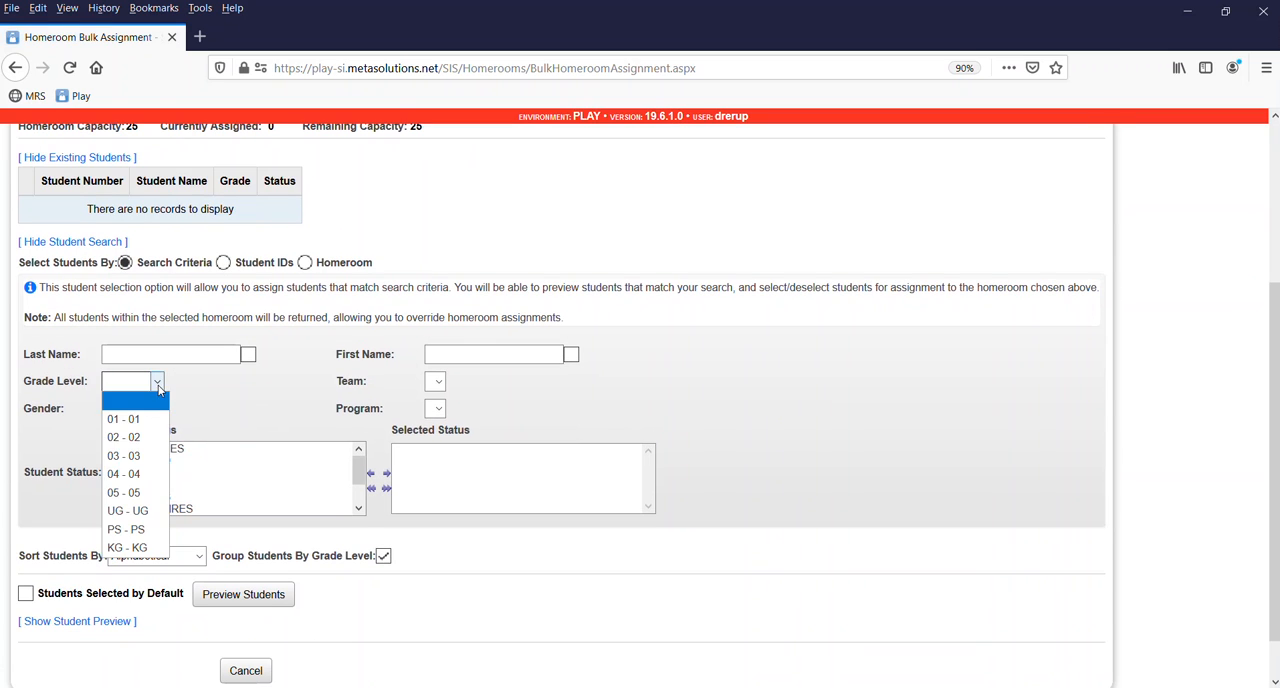
left_click(150, 458)
double_click(149, 452)
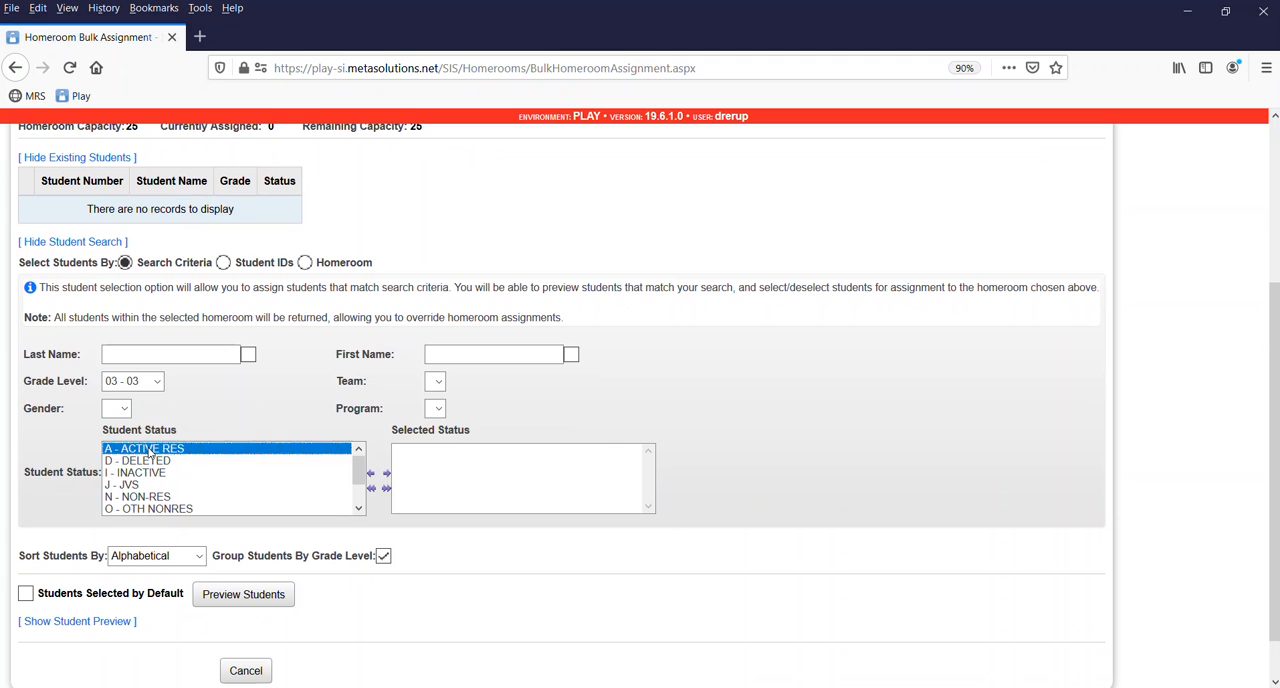
double_click(148, 485)
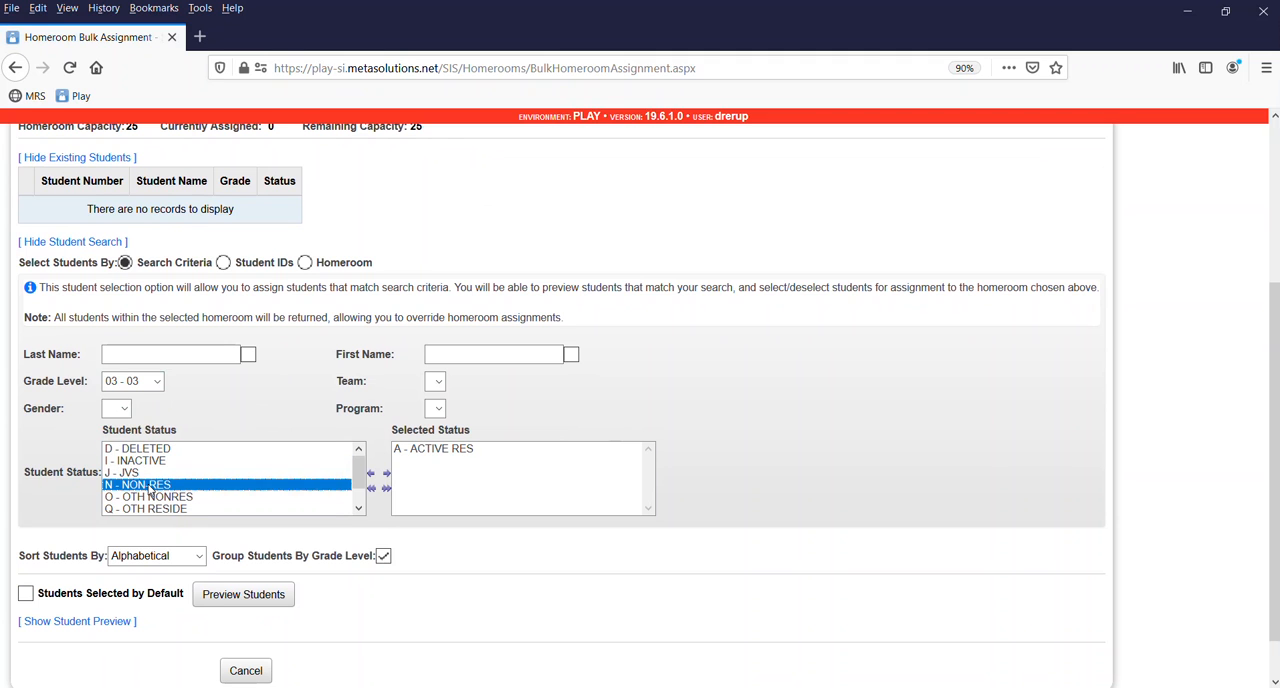
scroll(509, 543, "down", 2)
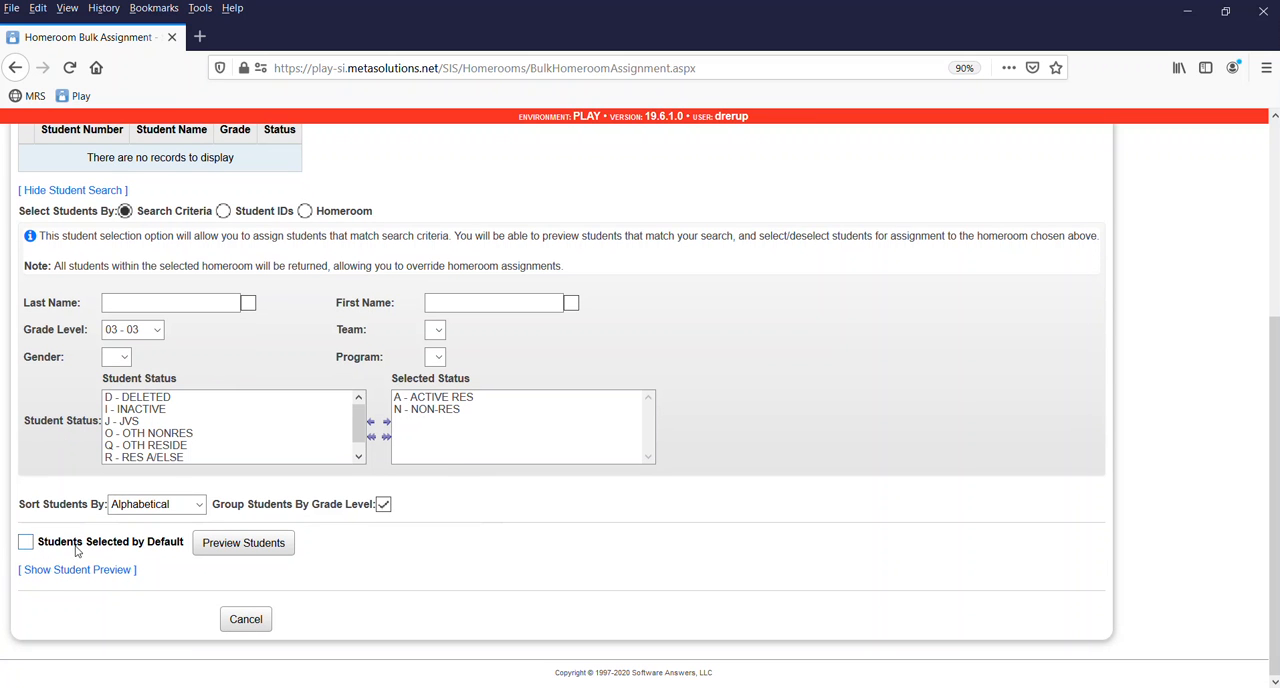
left_click(262, 546)
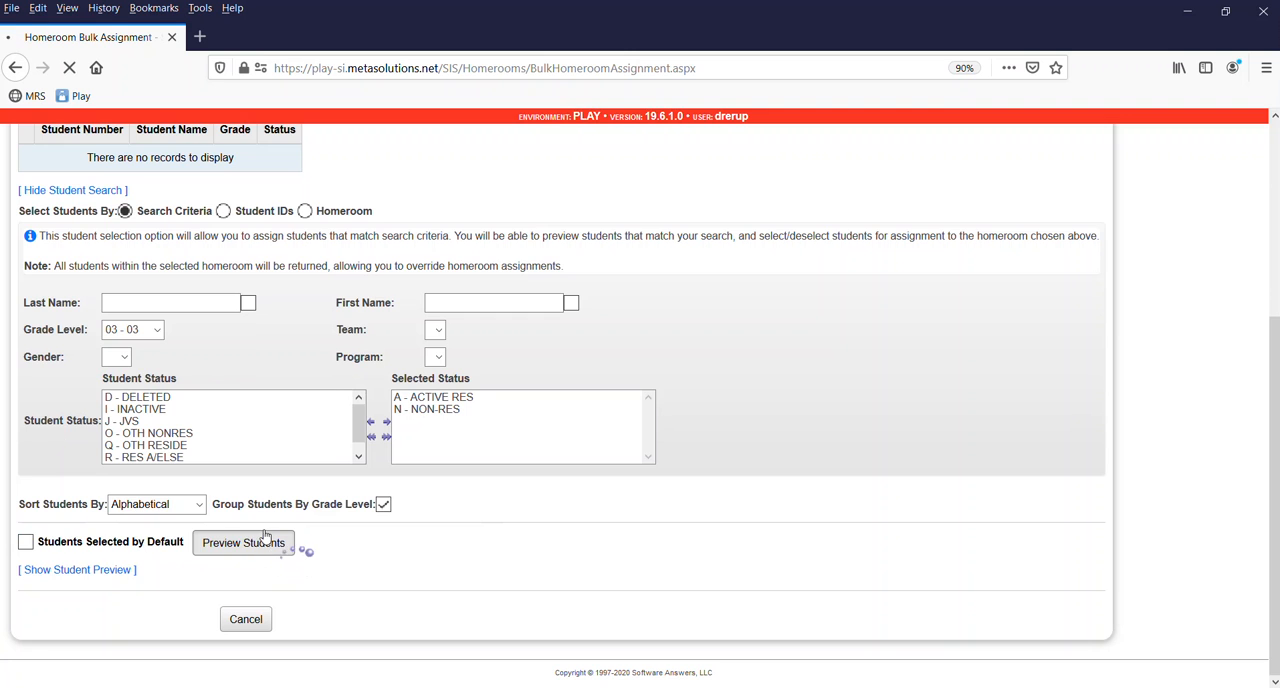
Select the students in rows 4, 10 and 17 of the student preview for homeroom 3A.
scroll(298, 496, "down", 2)
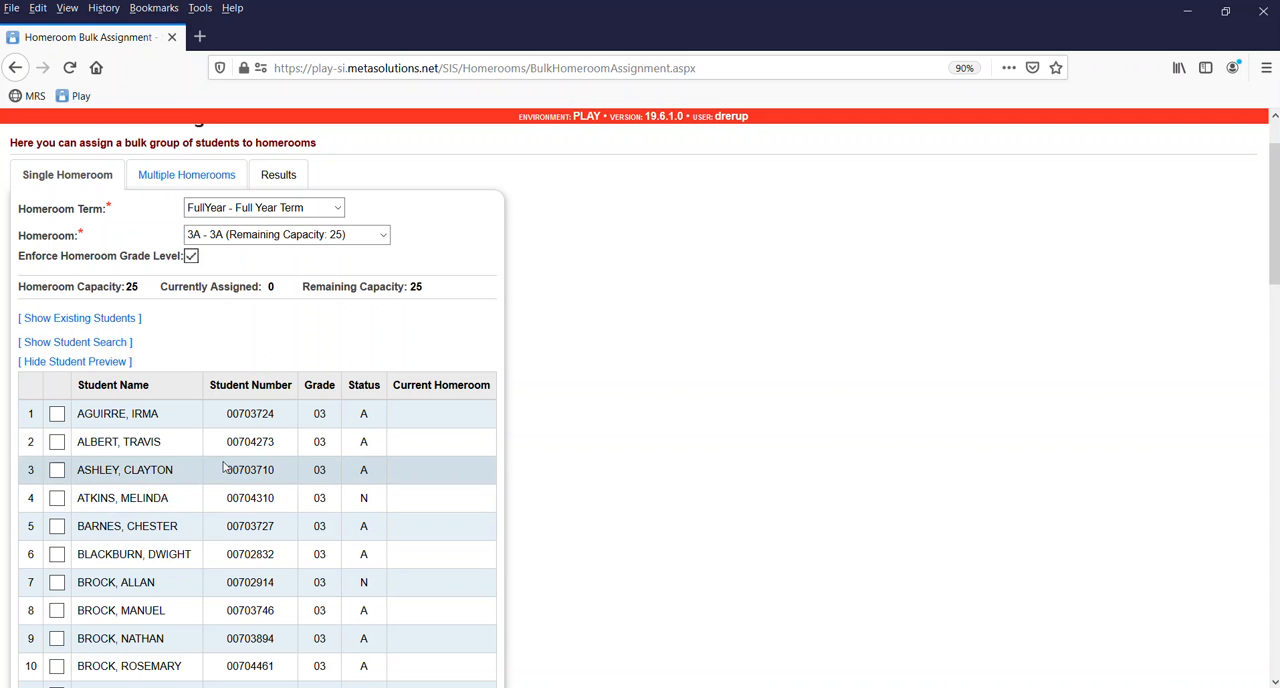
left_click(57, 499)
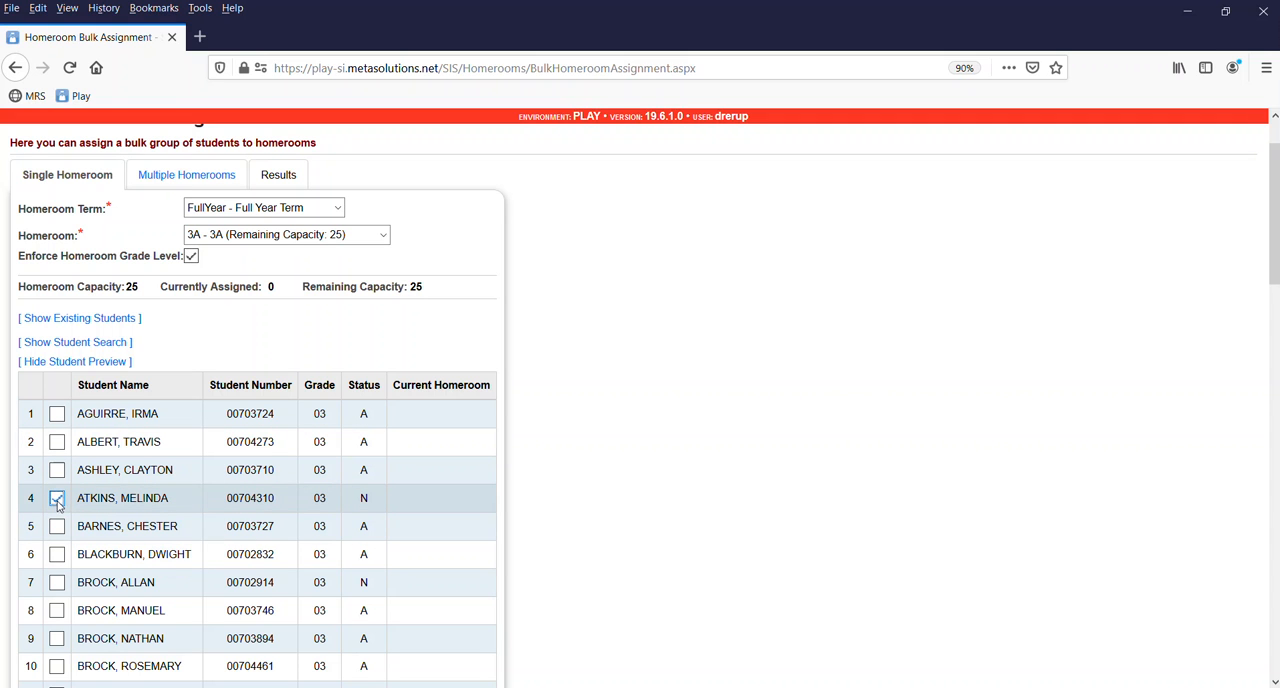
scroll(60, 512, "down", 2)
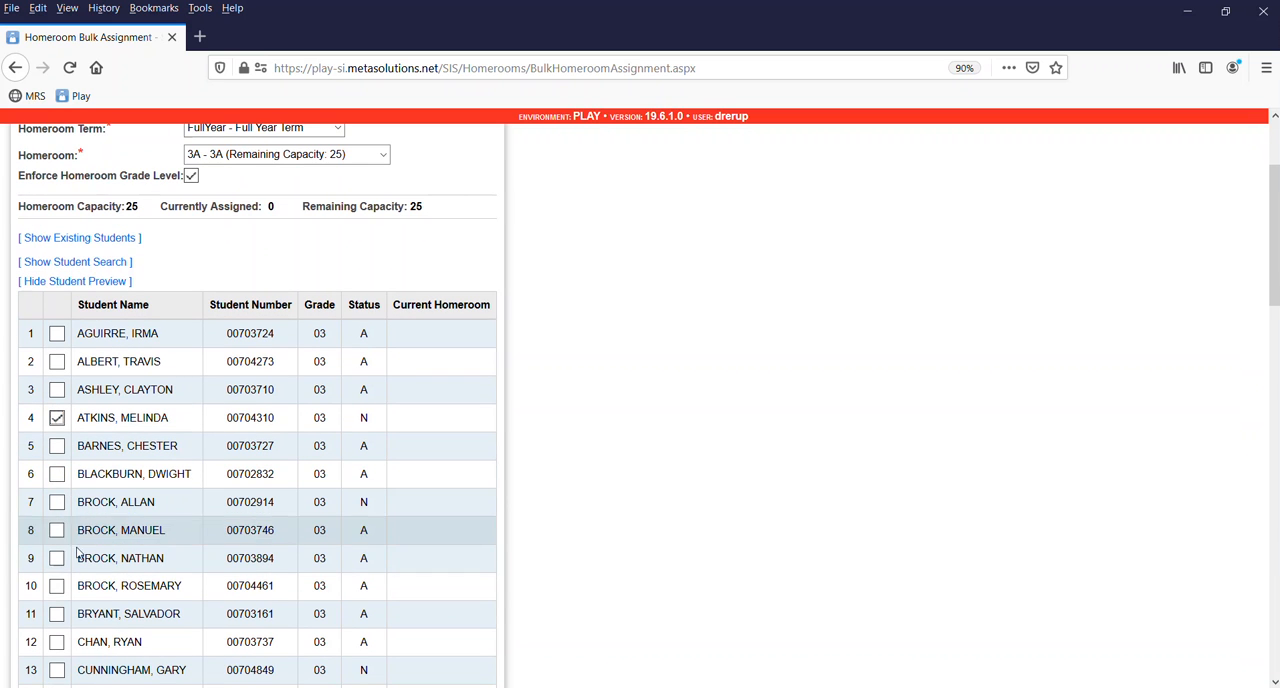
left_click(57, 586)
scroll(60, 590, "down", 3)
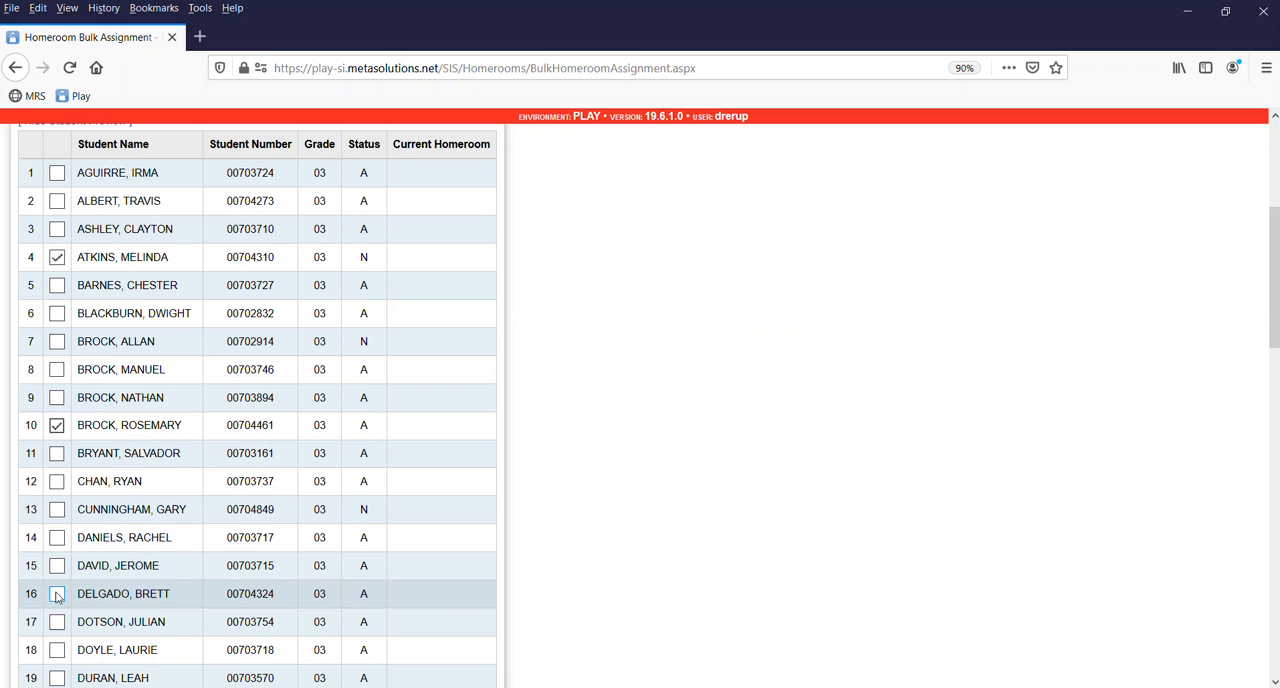
left_click(57, 622)
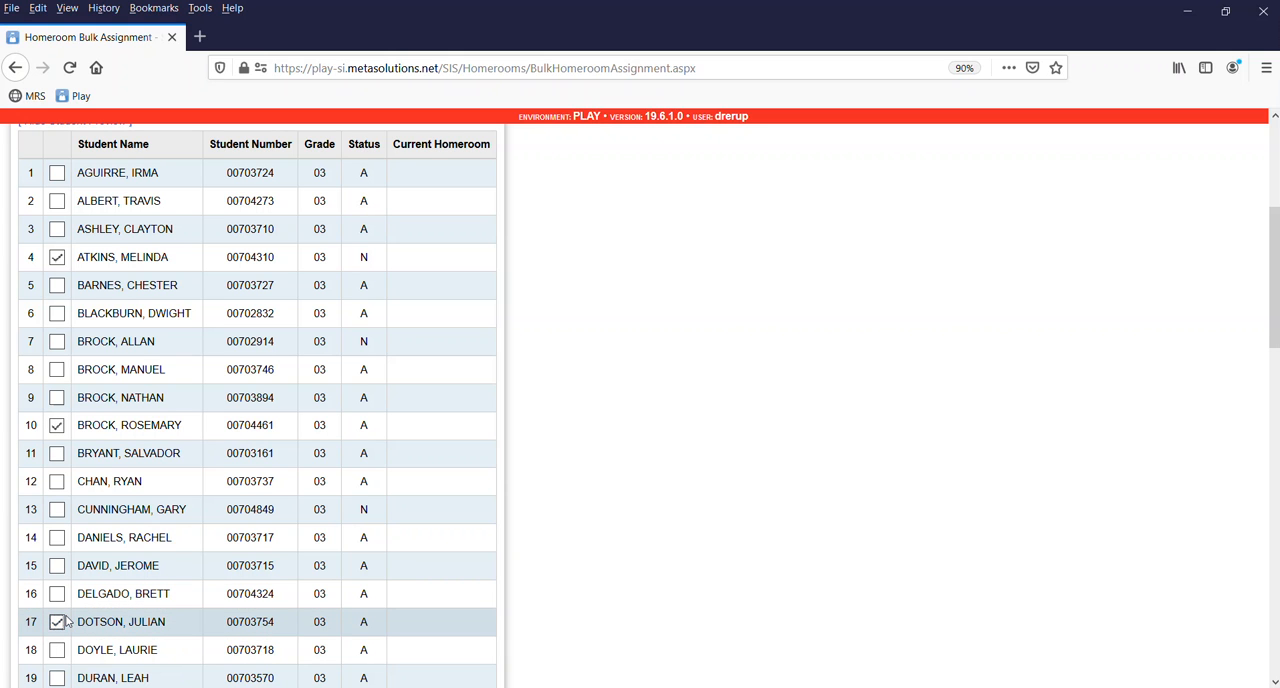
Add the students in rows 20, 21, 22, 25 and 26 to the homeroom 3A selection.
scroll(171, 580, "down", 5)
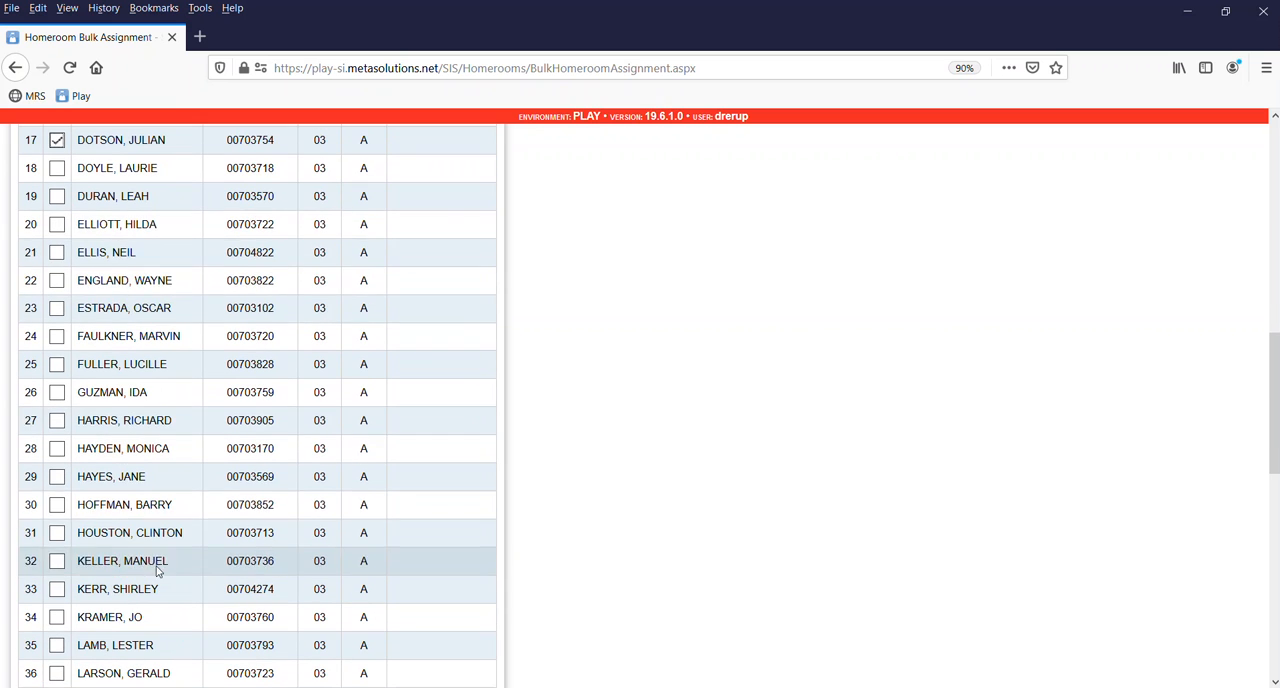
left_click(57, 226)
left_click(57, 255)
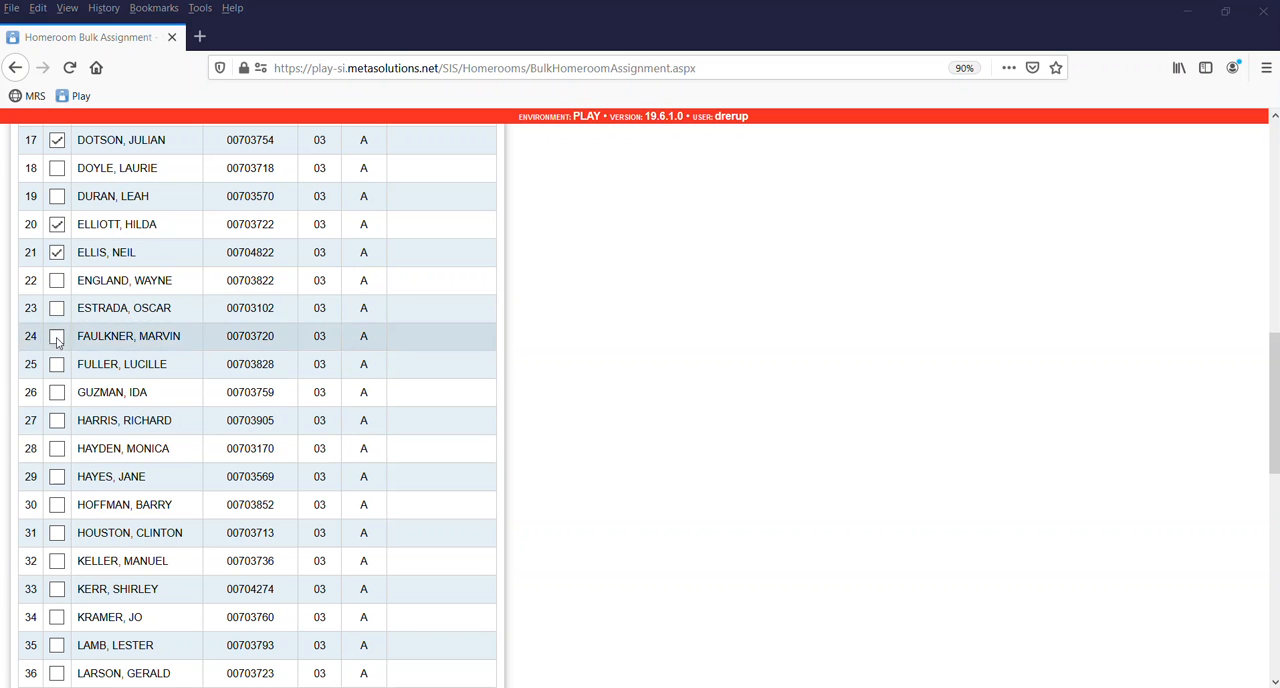
left_click(57, 284)
left_click(57, 365)
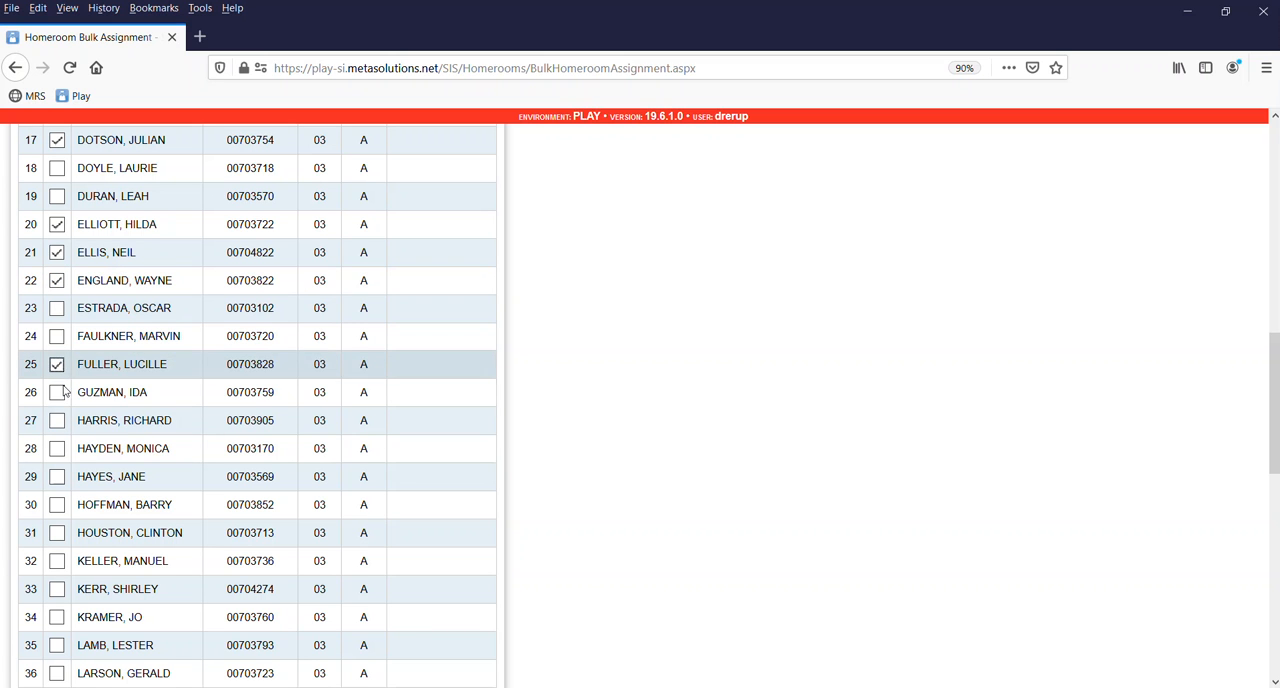
left_click(58, 394)
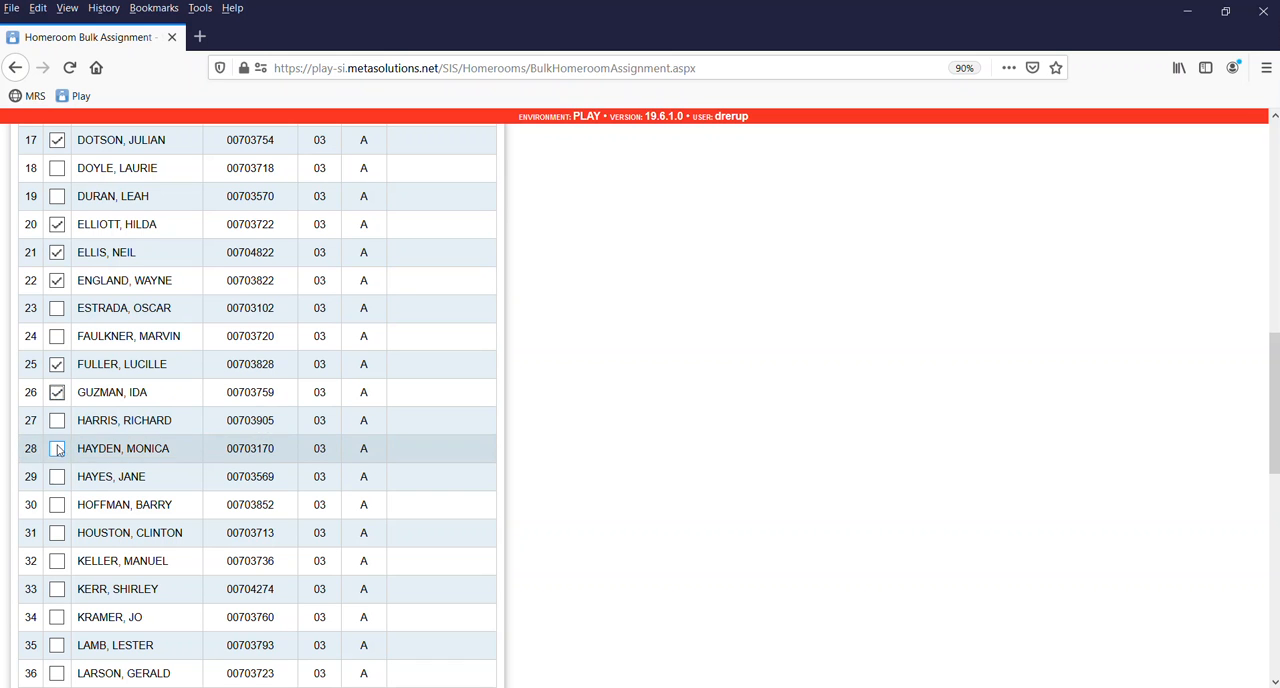
Add the students in rows 27, 29, 31, 32 and 36 to the homeroom 3A selection.
left_click(57, 421)
left_click(57, 477)
left_click(57, 533)
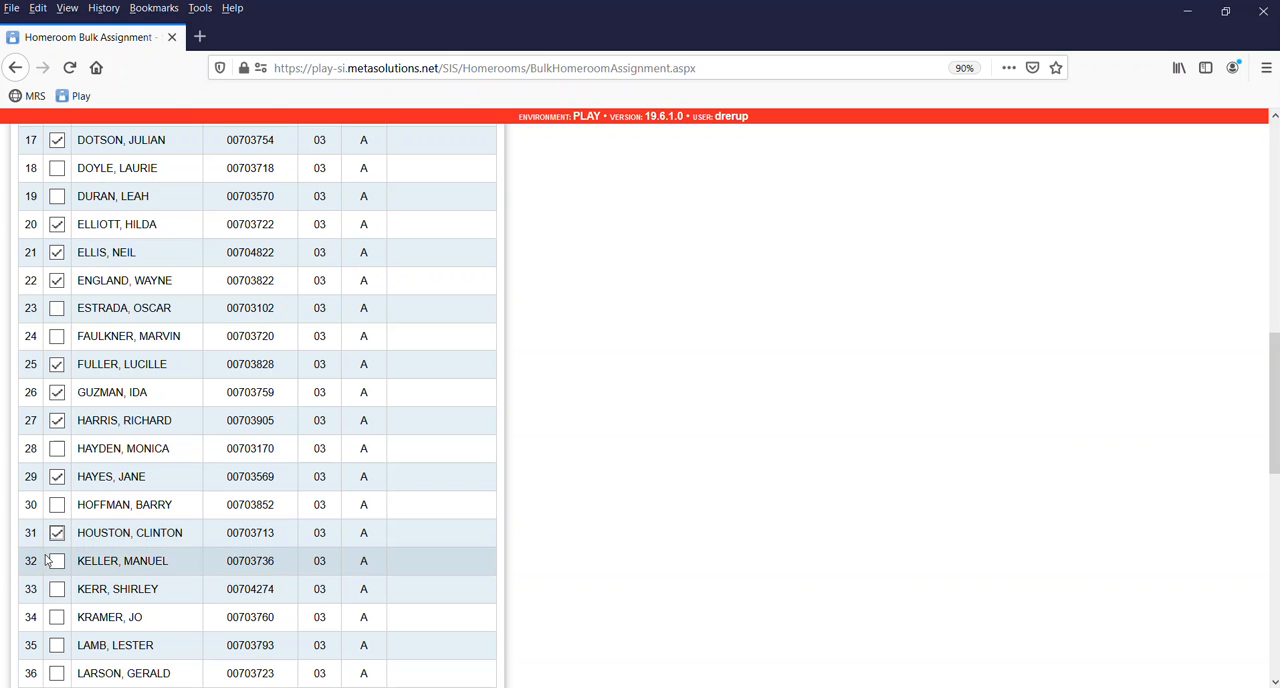
left_click(57, 561)
left_click(57, 673)
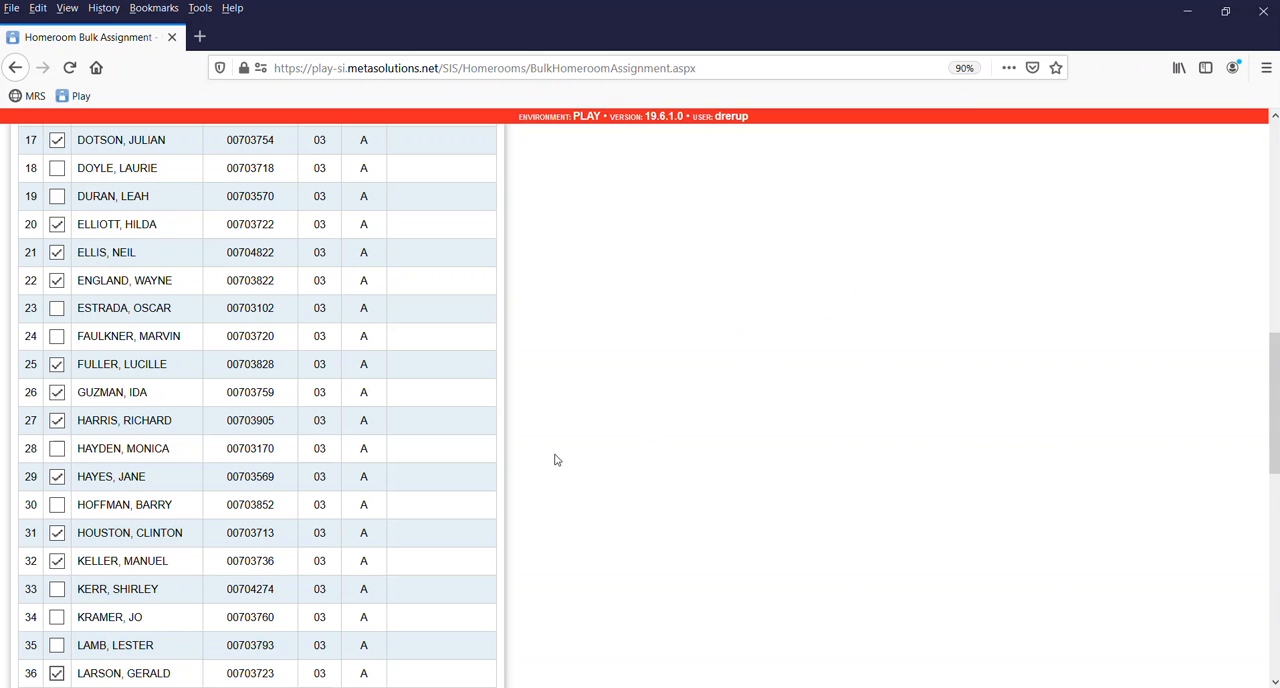
Add the students in rows 43, 47, 49 and 50 to the homeroom 3A selection, leaving row 48 unselected.
scroll(554, 457, "down", 10)
left_click(57, 307)
left_click(57, 420)
left_click(57, 448)
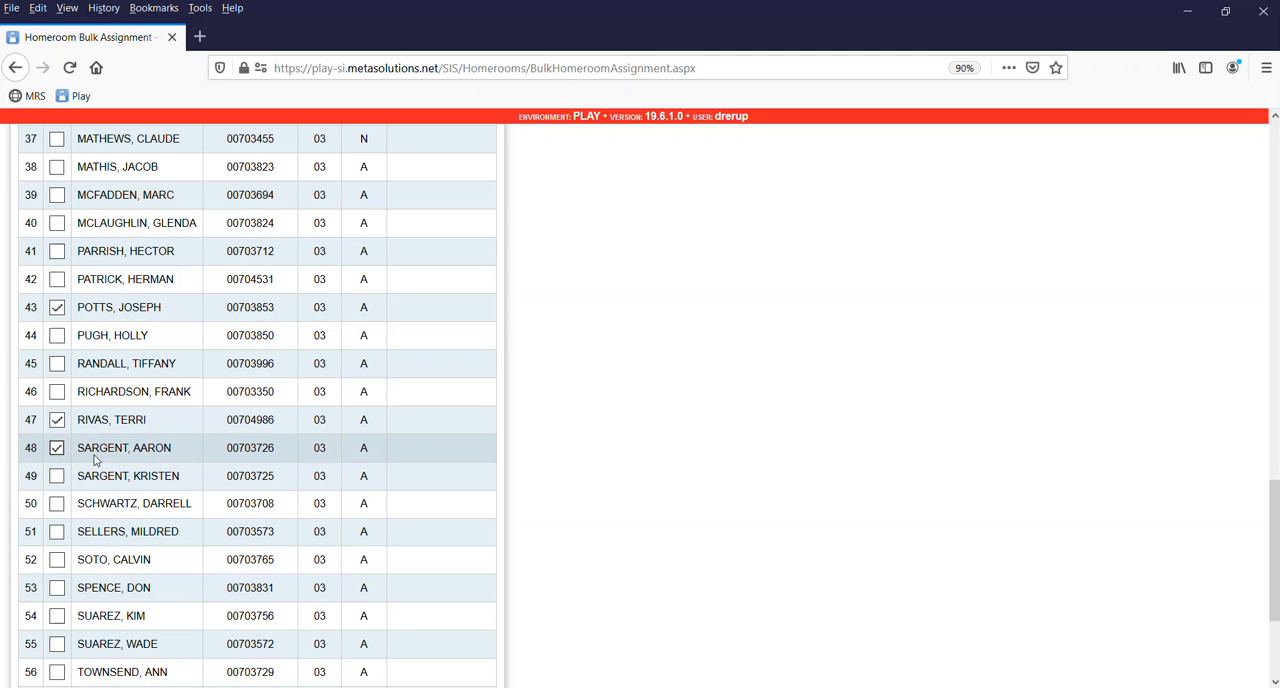
left_click(57, 448)
left_click(57, 477)
left_click(57, 504)
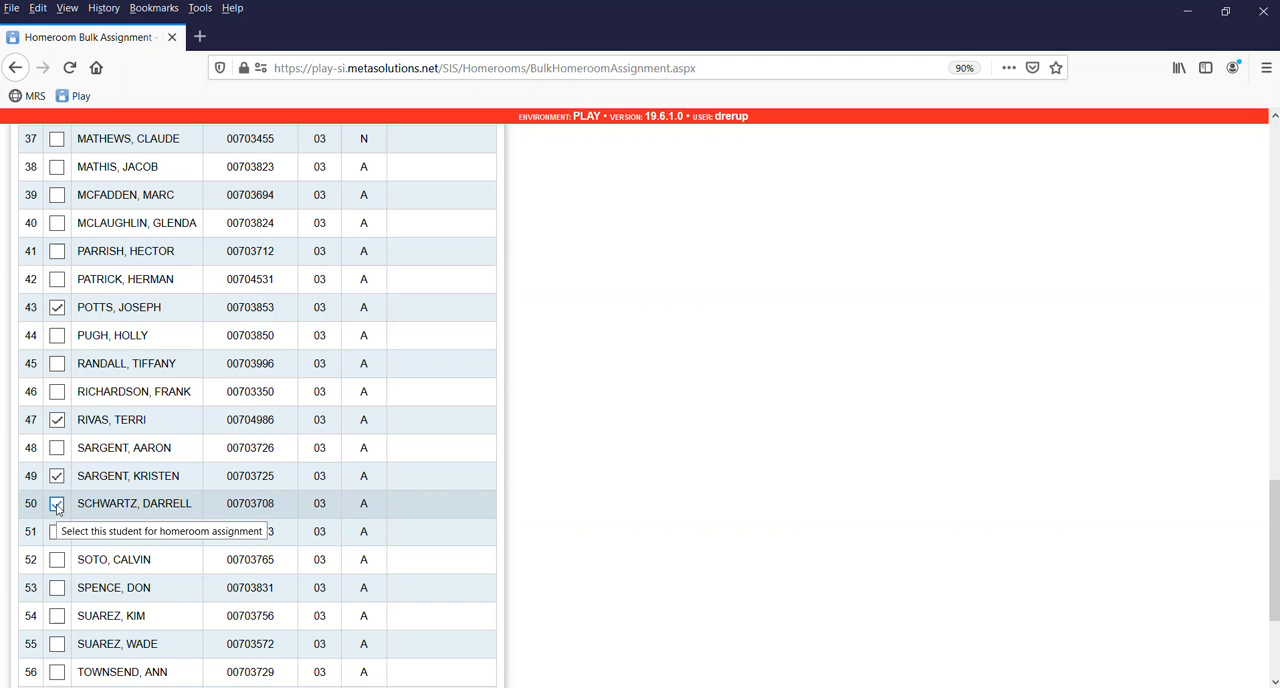
Add the students in rows 53, 54 and 55 to the selection and assign all selected students to homeroom 3A.
left_click(57, 588)
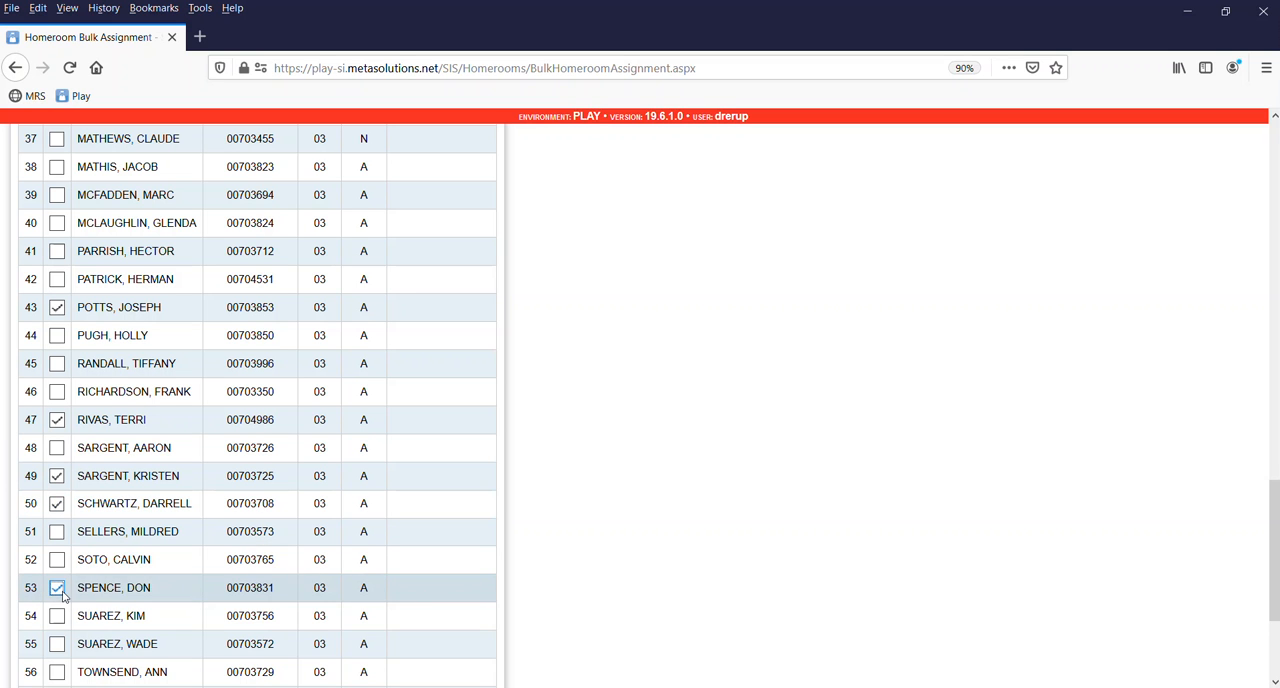
left_click(57, 616)
left_click(57, 644)
scroll(120, 600, "down", 2)
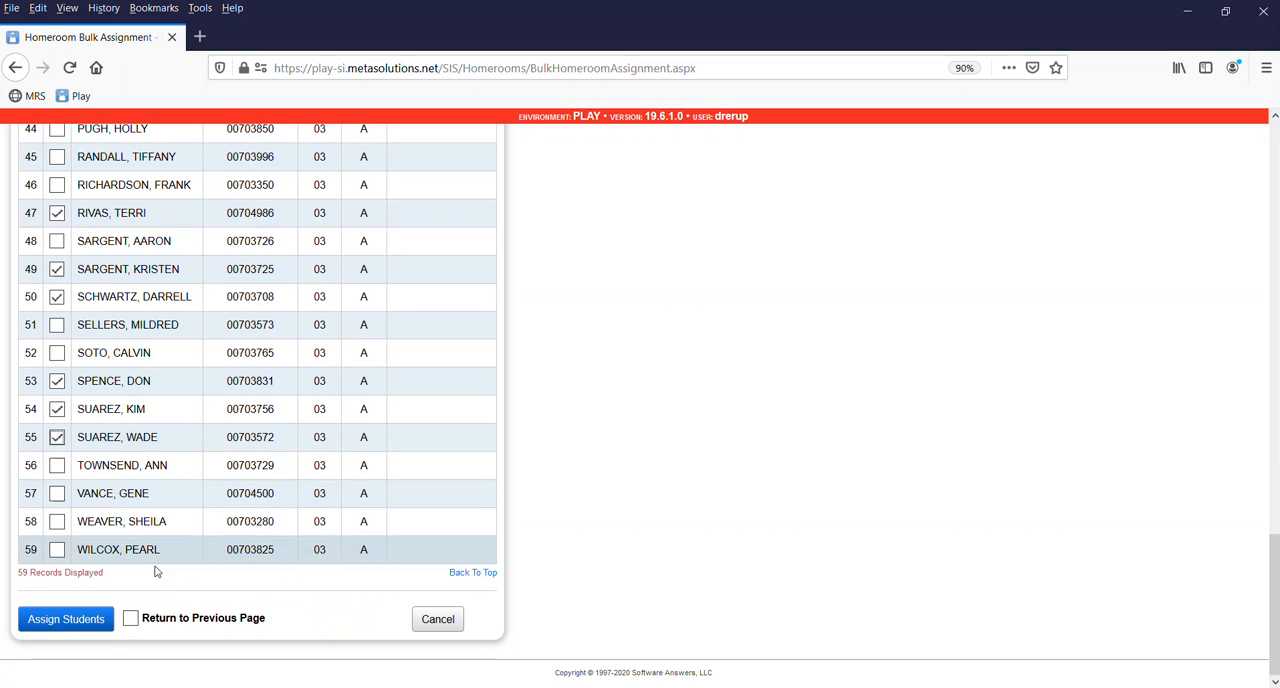
left_click(71, 620)
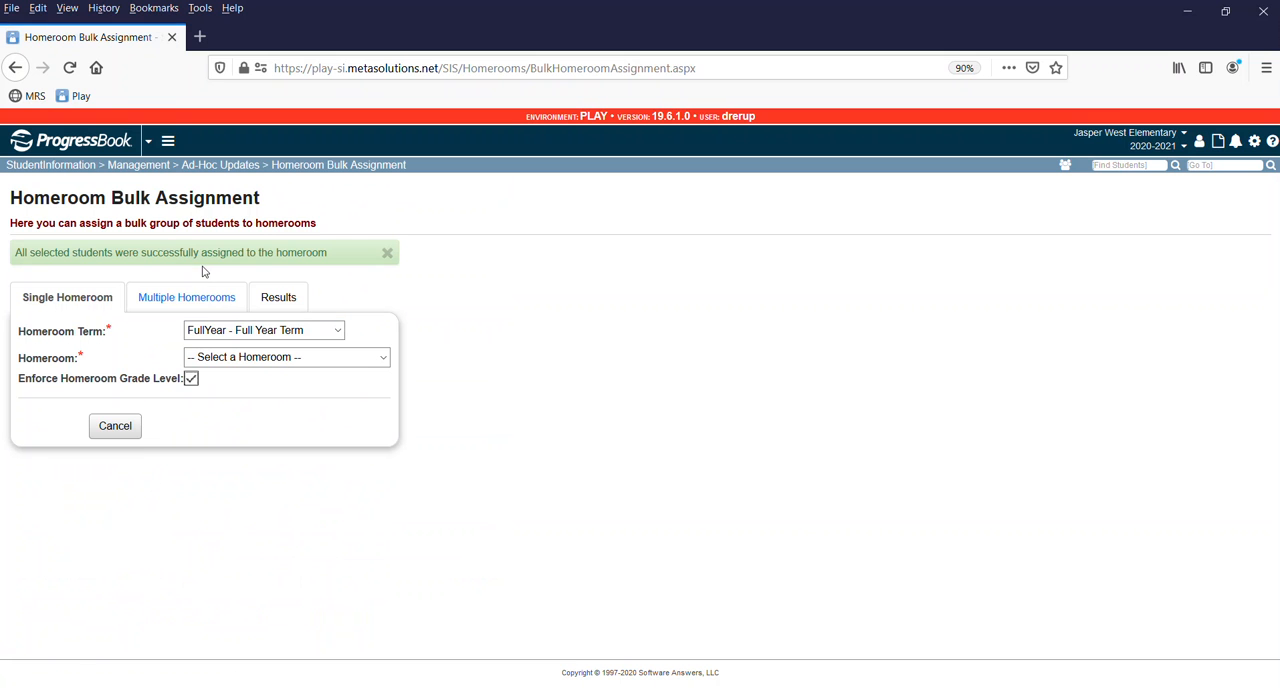
Open the list of homerooms for another single-homeroom bulk assignment in the Full Year Term.
left_click(231, 360)
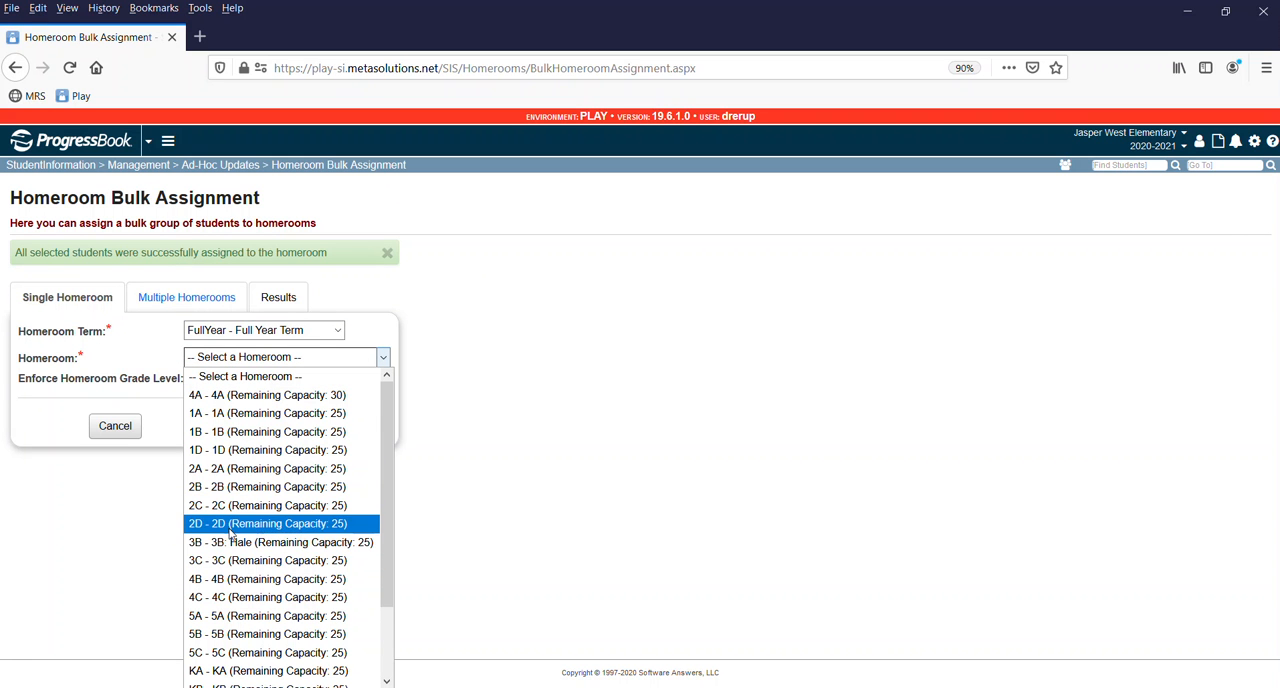